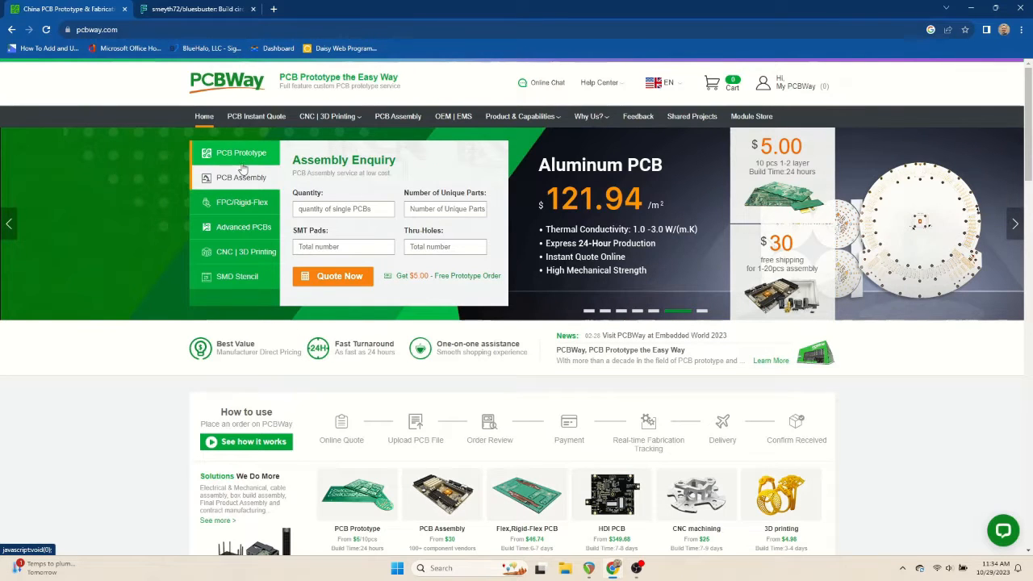
scroll(516, 323, "down", 3)
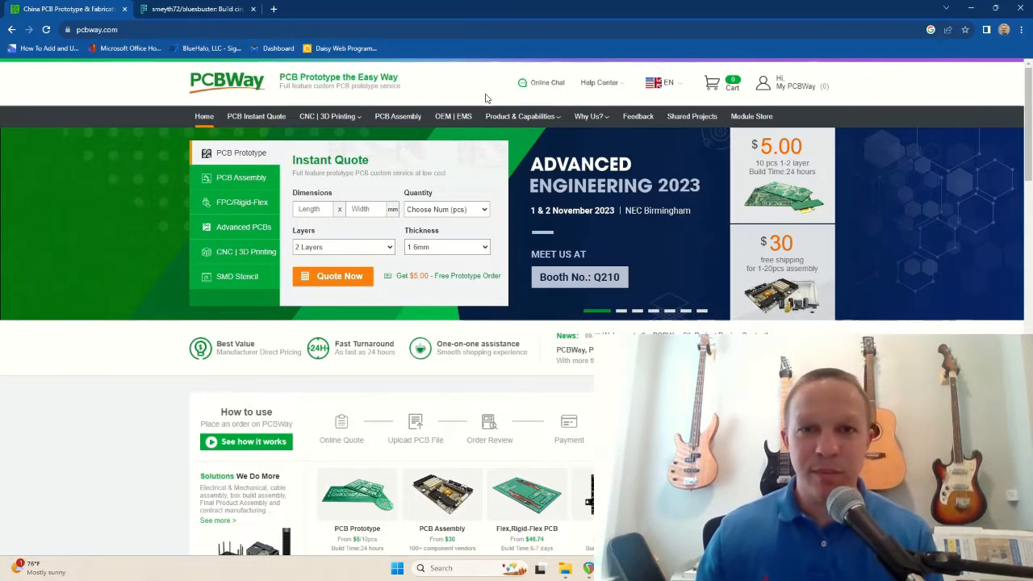
Load the flux.ai homepage in a new browser tab.
left_click(198, 8)
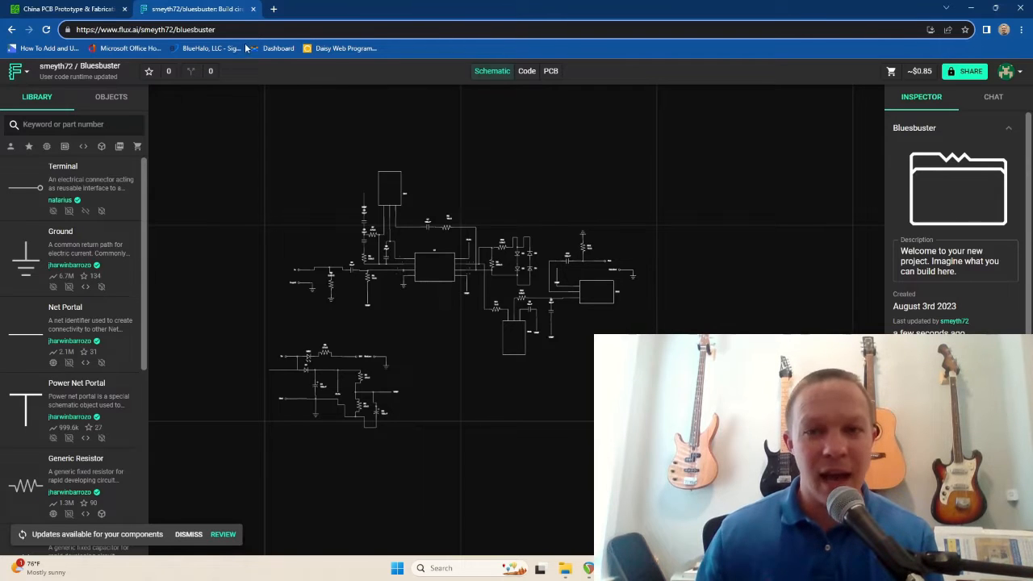
left_click(275, 9)
left_click(404, 210)
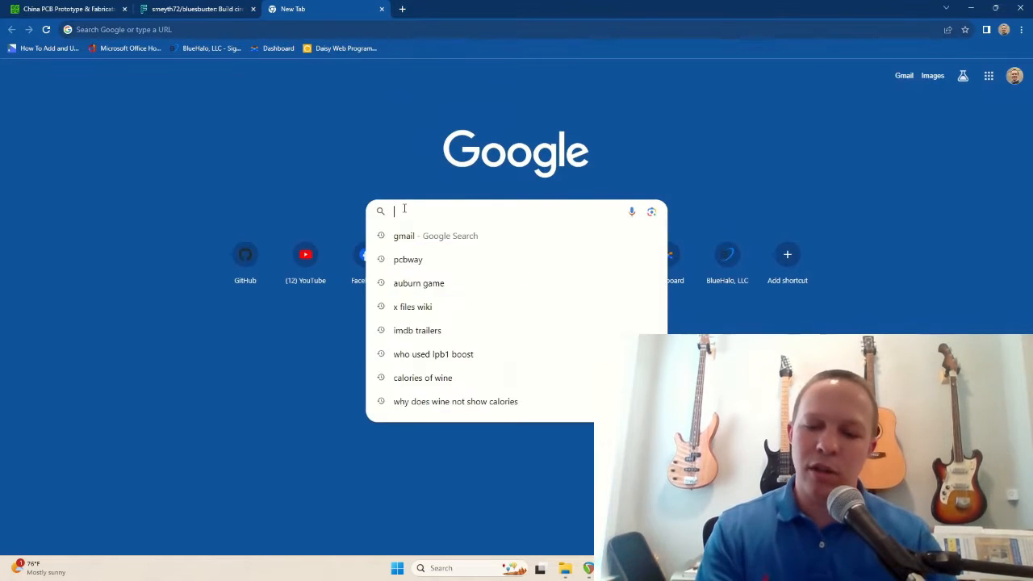
type("fluxc")
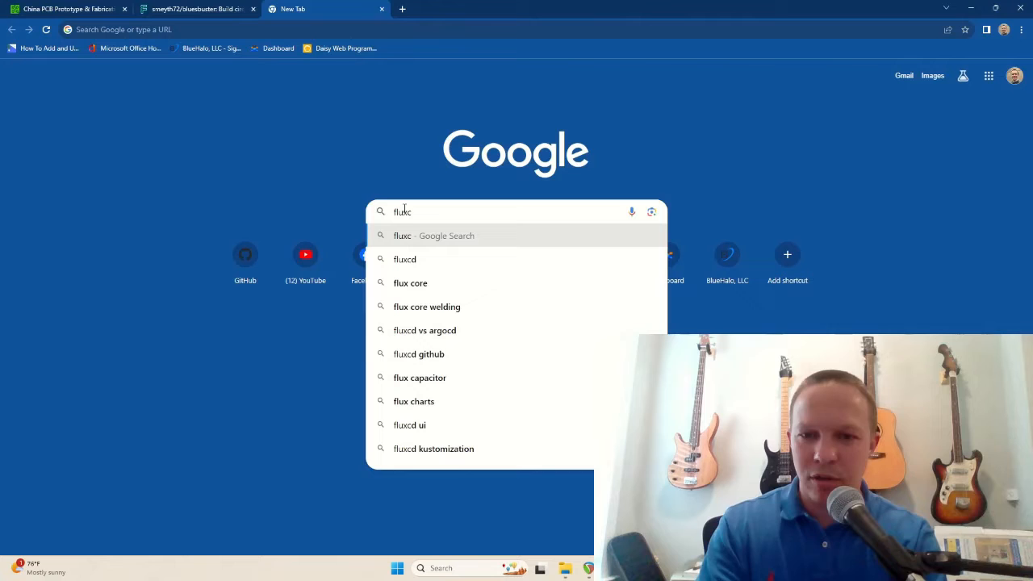
type(".ai")
key("Return")
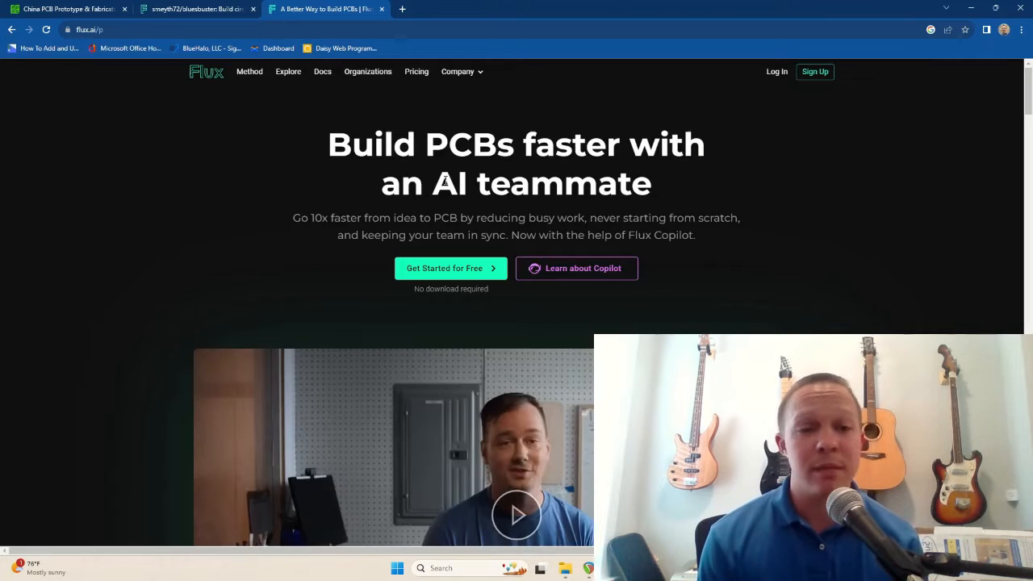
scroll(337, 175, "down", 5)
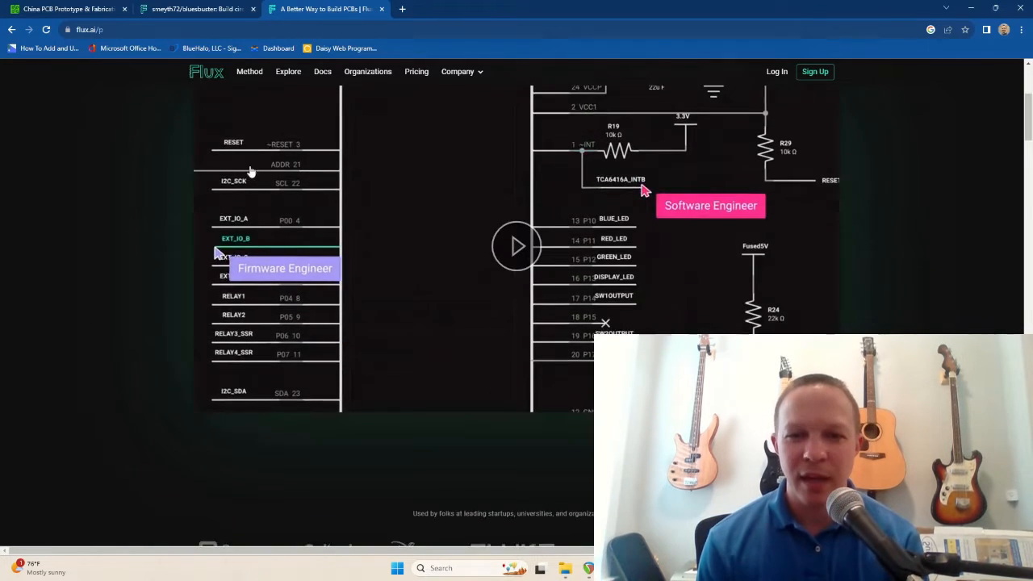
scroll(168, 196, "down", 5)
scroll(168, 195, "down", 3)
scroll(170, 332, "down", 3)
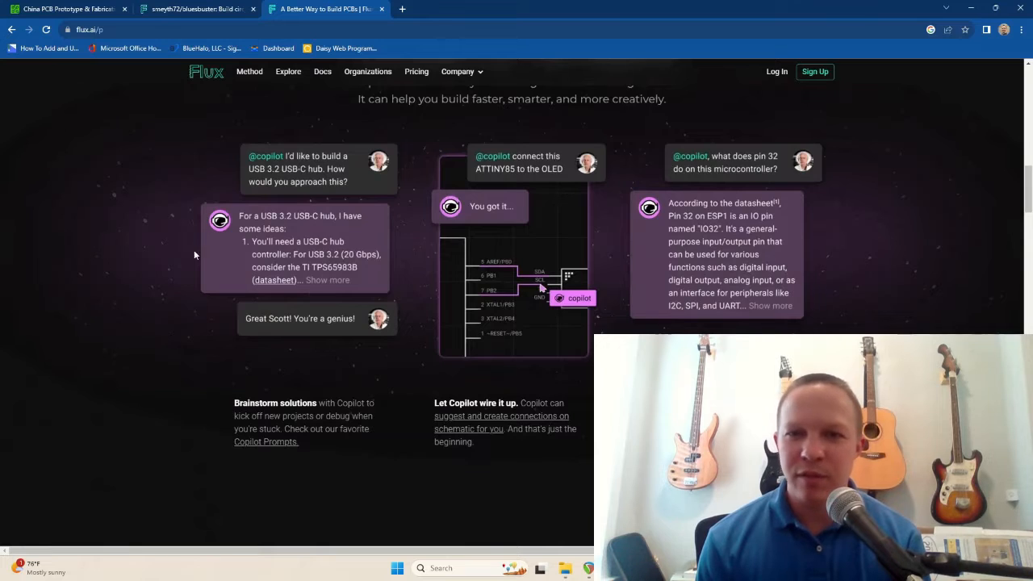
scroll(194, 249, "up", 7)
scroll(242, 238, "up", 5)
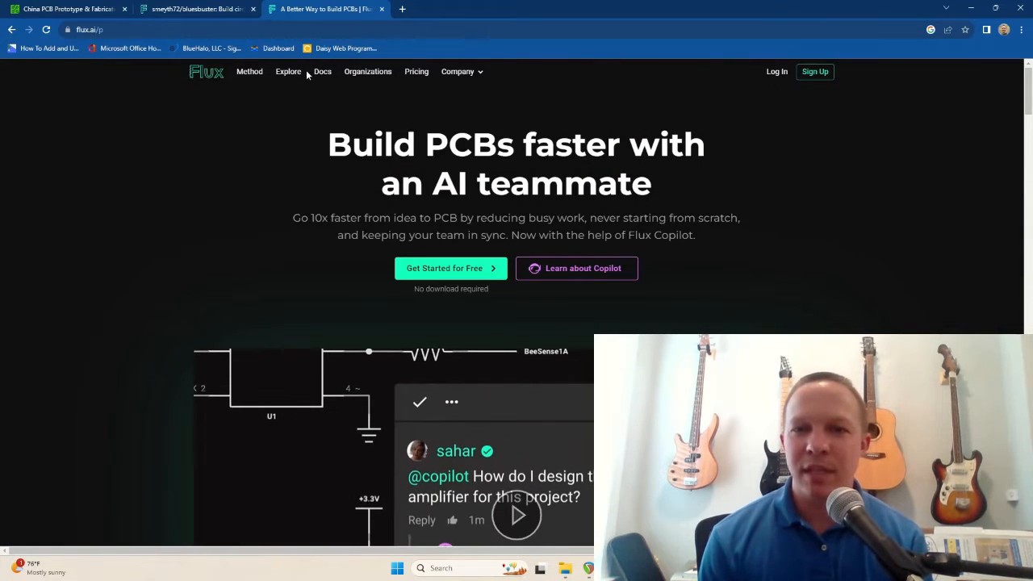
mouse_move(457, 72)
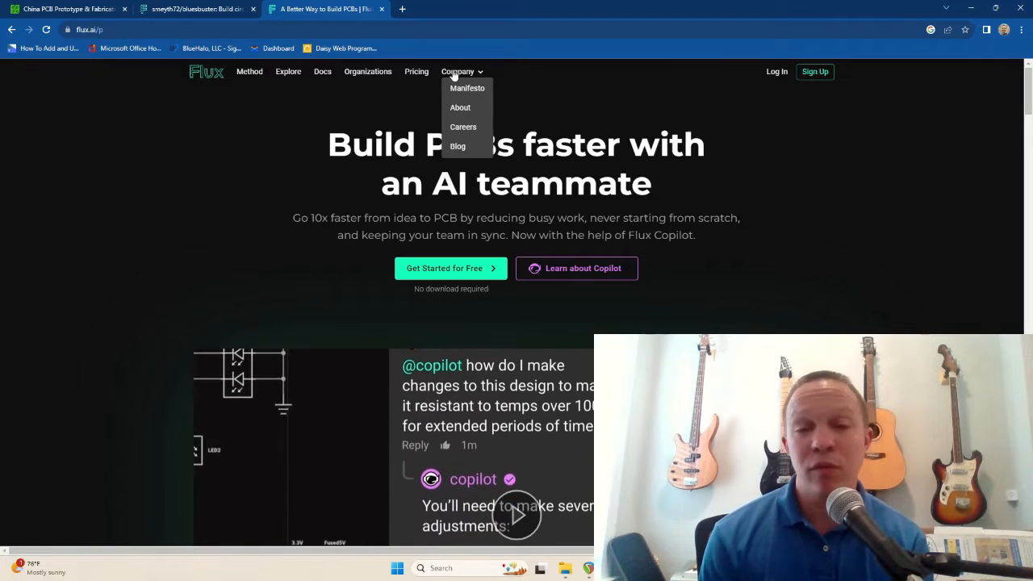
Switch back to the Bluesbuster project tab after browsing the homepage.
left_click(197, 9)
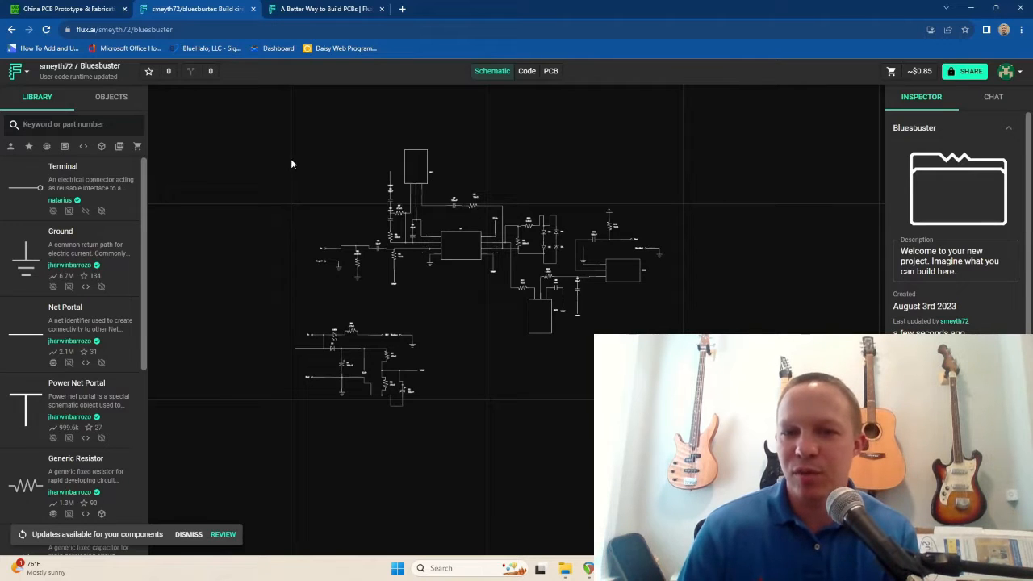
Reopen Bluesbuster from the profile's project list and narrow the TL072 wiring chat panel.
left_click(55, 65)
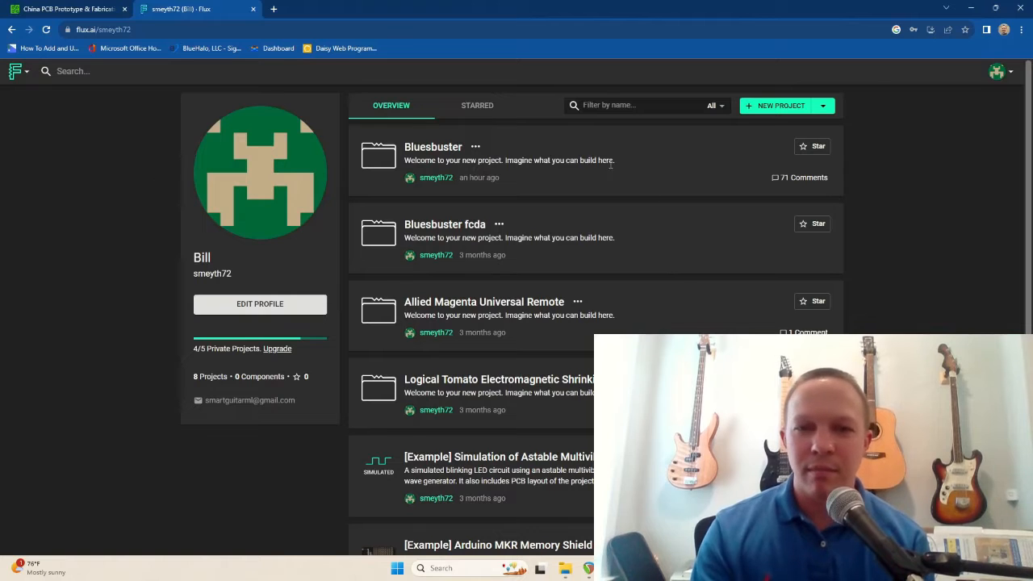
scroll(529, 309, "down", 3)
scroll(484, 282, "up", 3)
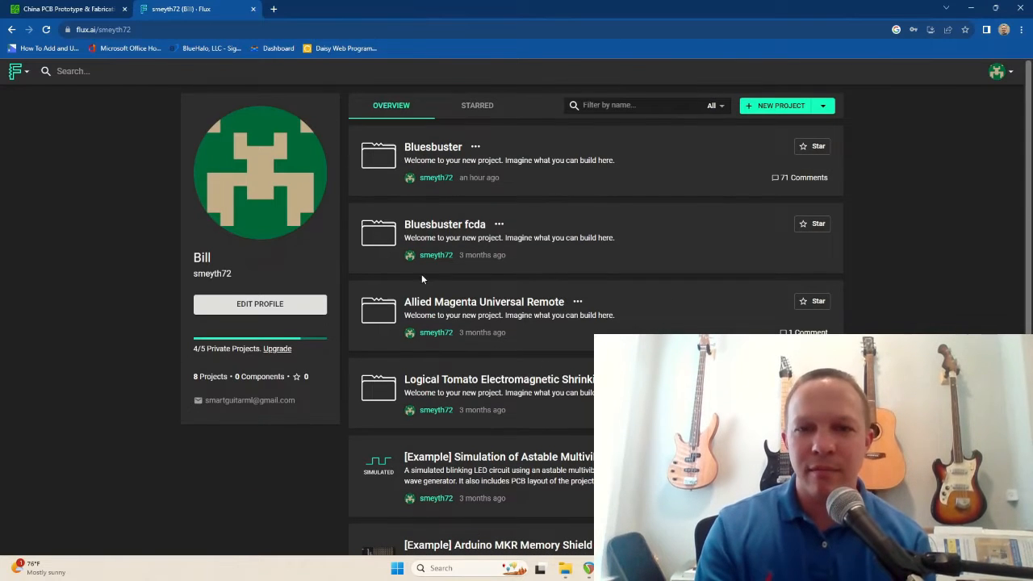
scroll(492, 323, "down", 3)
scroll(517, 327, "down", 2)
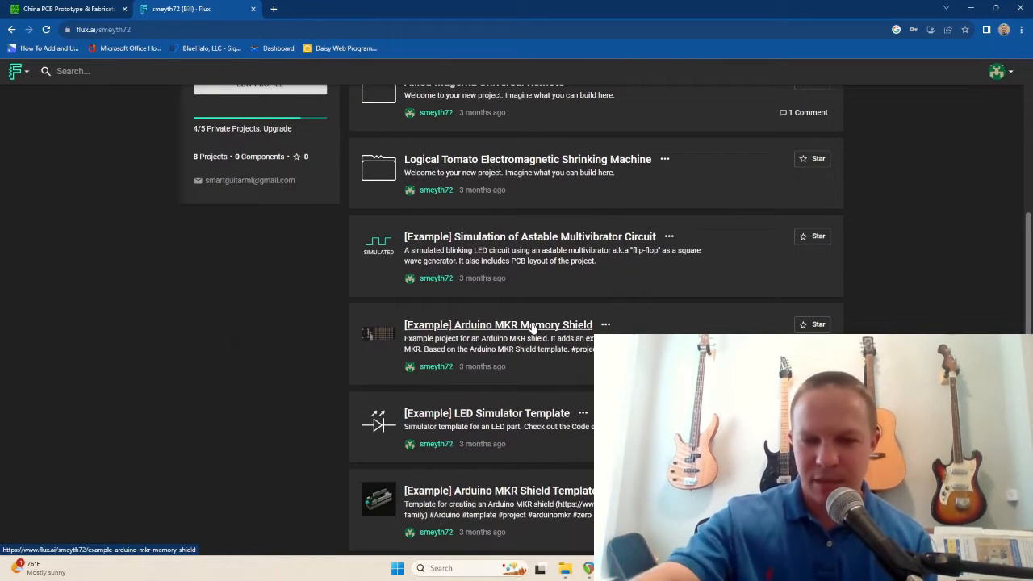
scroll(452, 266, "up", 5)
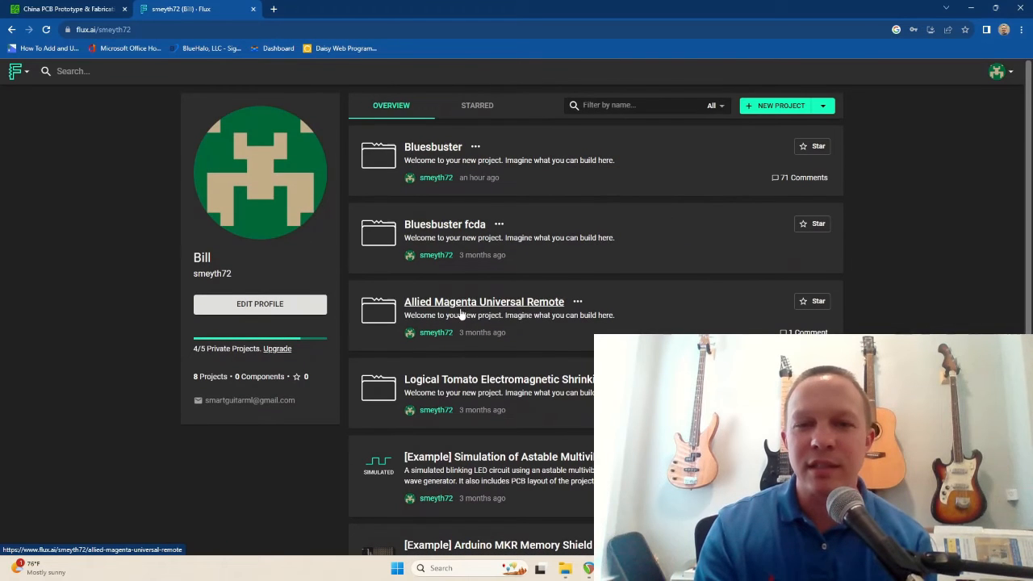
left_click(433, 147)
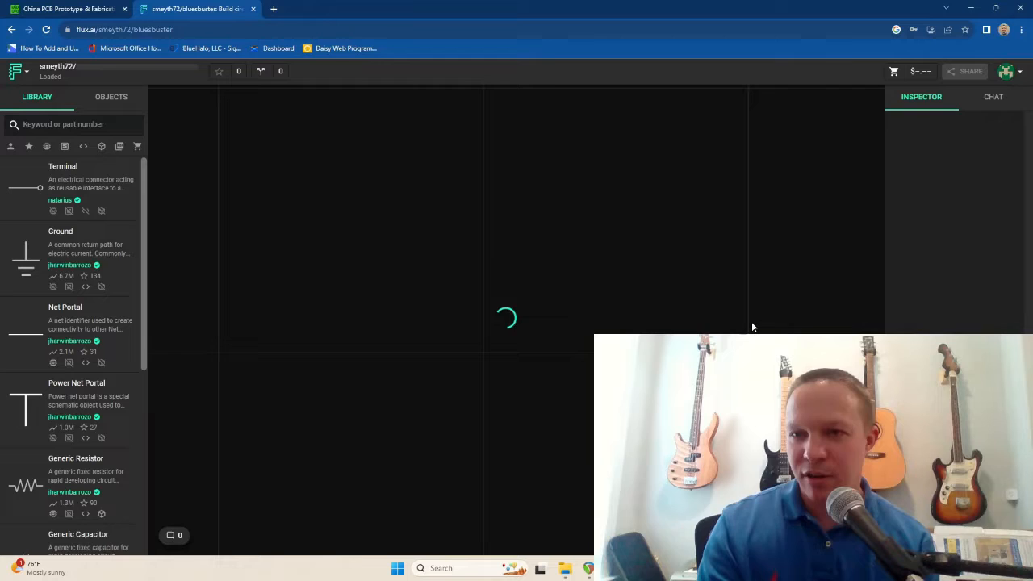
left_click_drag(587, 295, 694, 313)
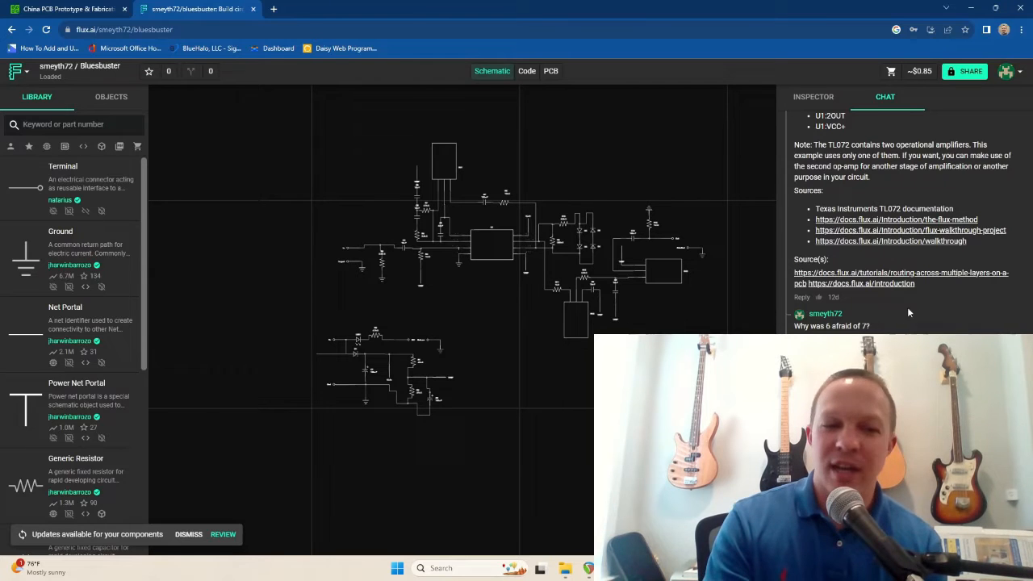
scroll(895, 218, "up", 5)
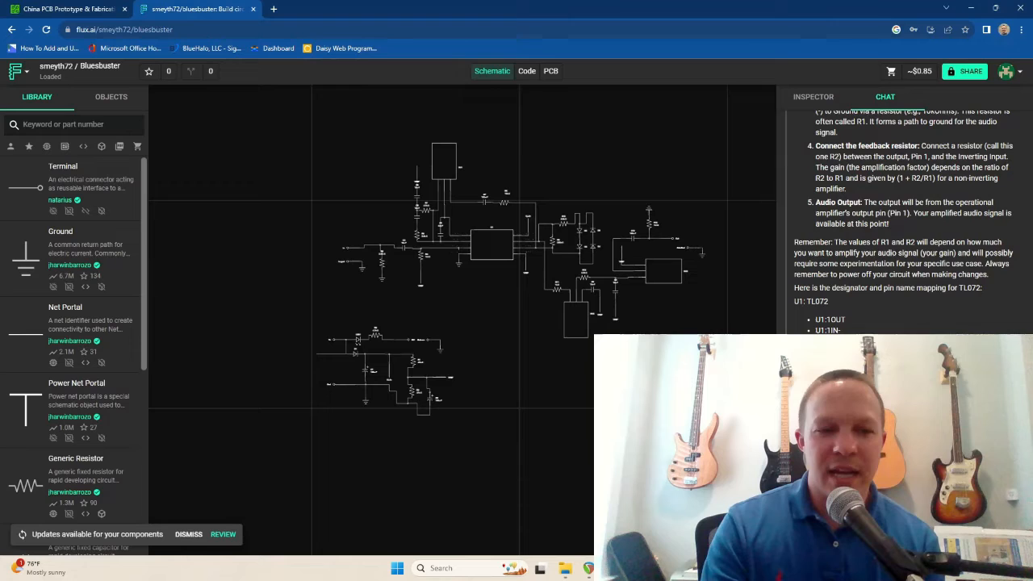
left_click_drag(777, 210, 818, 210)
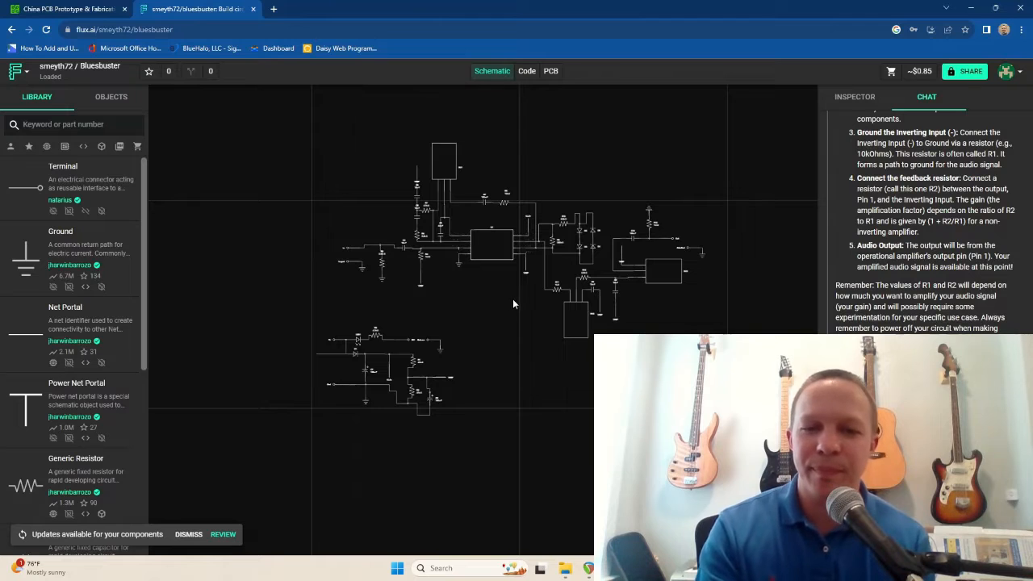
scroll(512, 304, "up", 2)
scroll(512, 303, "up", 2)
left_click_drag(443, 280, 669, 469)
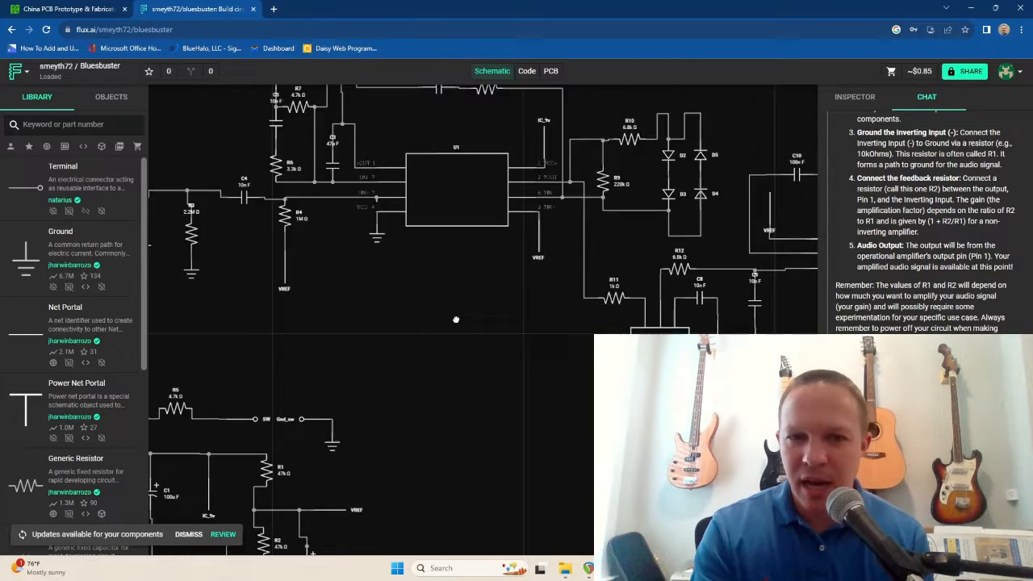
mouse_move(752, 499)
left_mouse_down()
mouse_move(609, 279)
mouse_move(654, 266)
left_mouse_up()
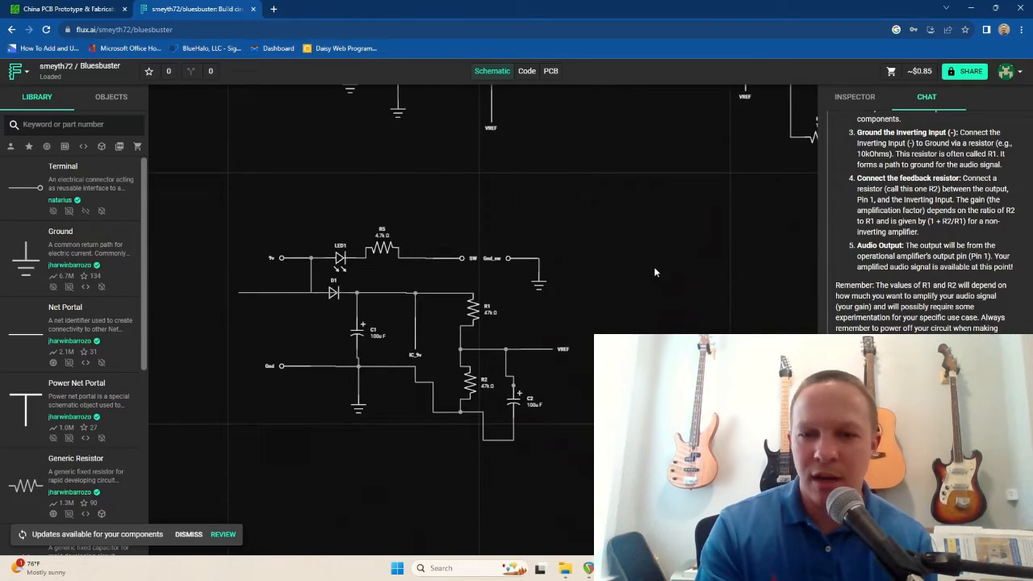
scroll(330, 264, "up", 1)
scroll(417, 225, "down", 2)
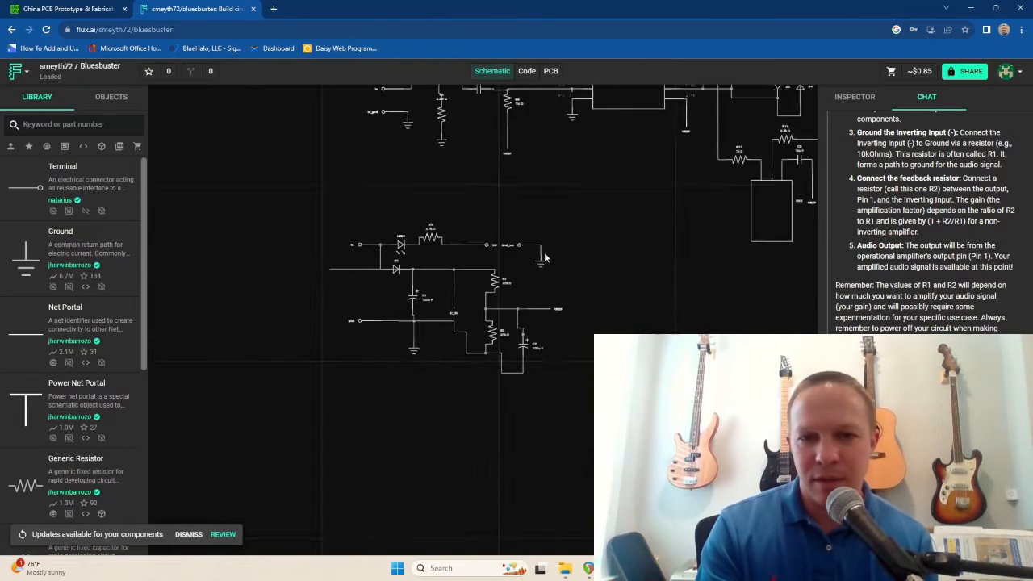
scroll(404, 267, "down", 2)
scroll(352, 340, "down", 2)
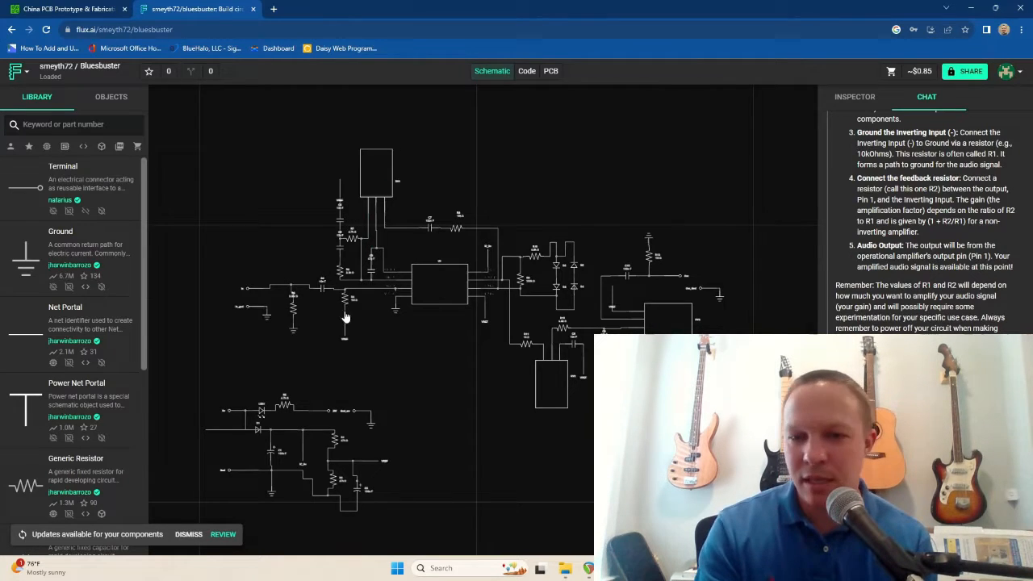
scroll(345, 319, "up", 3)
scroll(363, 331, "up", 2)
scroll(443, 379, "up", 2)
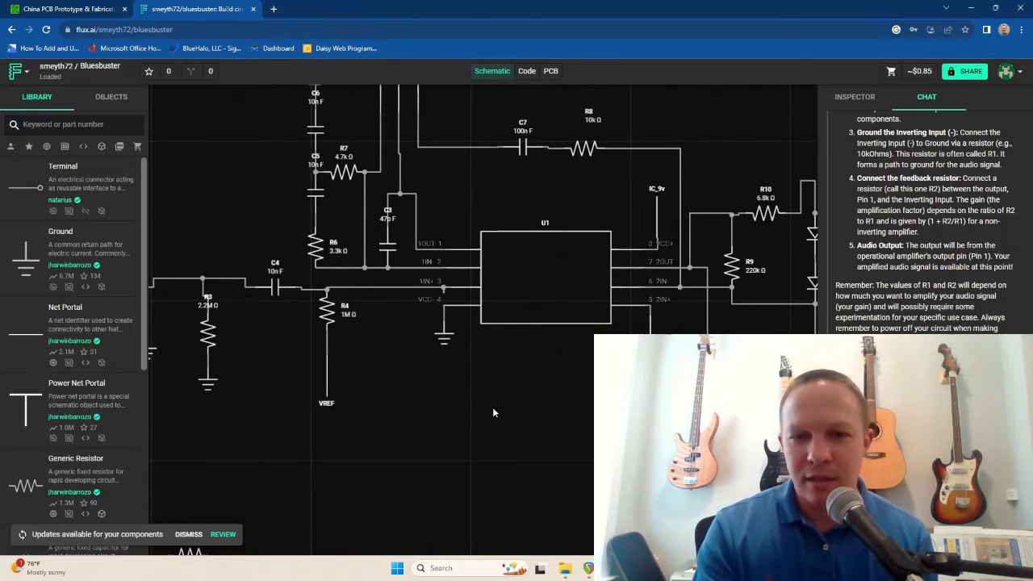
scroll(492, 399, "down", 1)
scroll(495, 398, "down", 2)
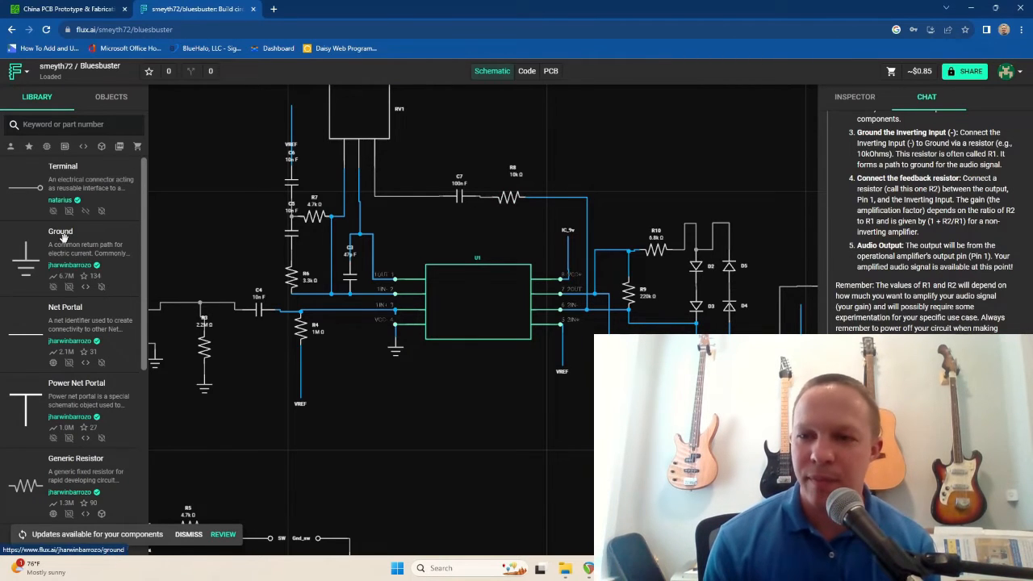
Place a ground symbol at upper right, then delete the stray wire and ground.
left_click_drag(63, 235, 168, 253)
left_click_drag(736, 131, 741, 159)
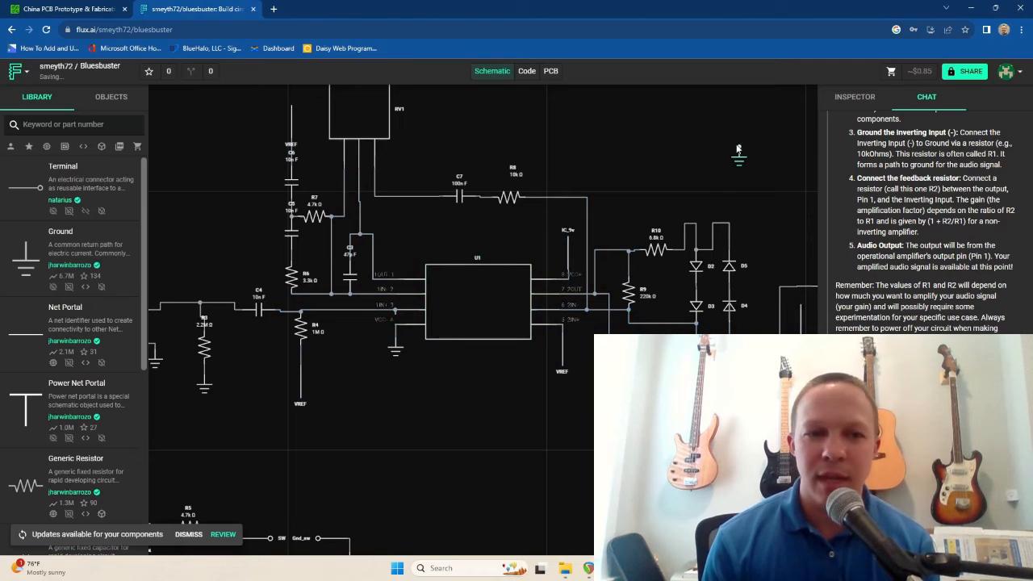
left_click(738, 148)
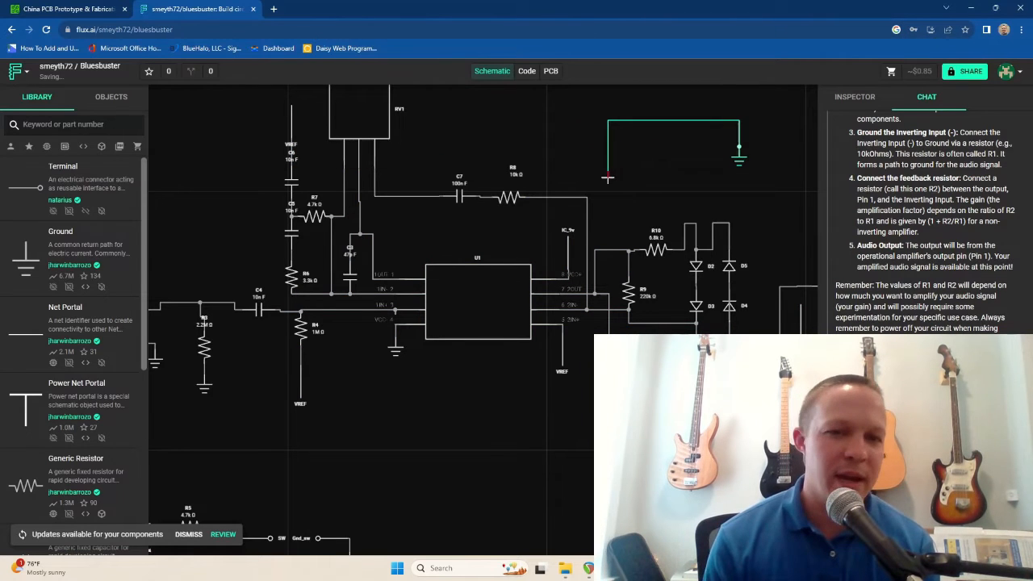
left_click(739, 165)
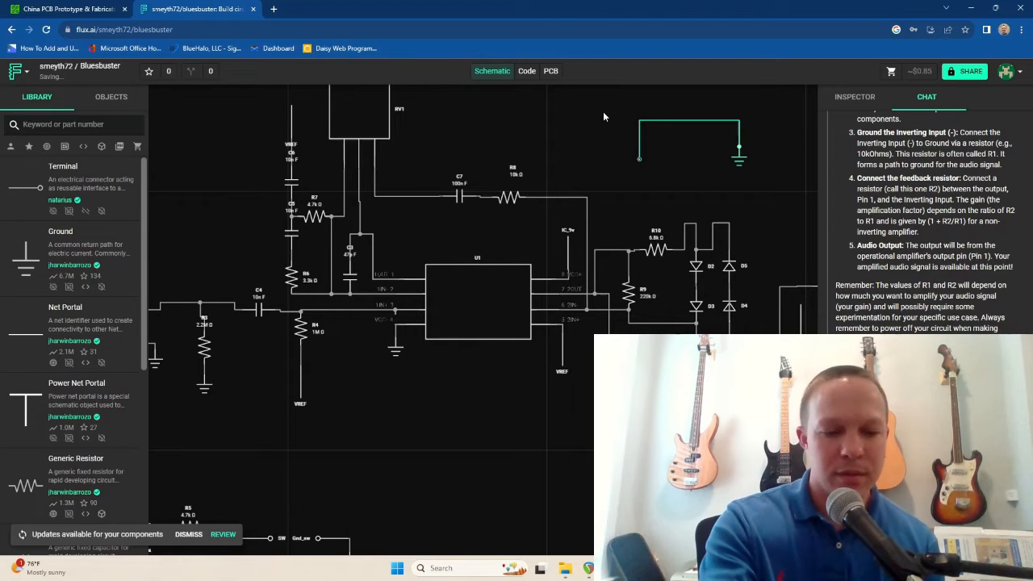
key("Delete")
Reroute the input wire from In through R3 to C4 near the U1 op-amp.
mouse_move(482, 281)
left_mouse_down()
mouse_move(527, 220)
mouse_move(405, 232)
left_mouse_up()
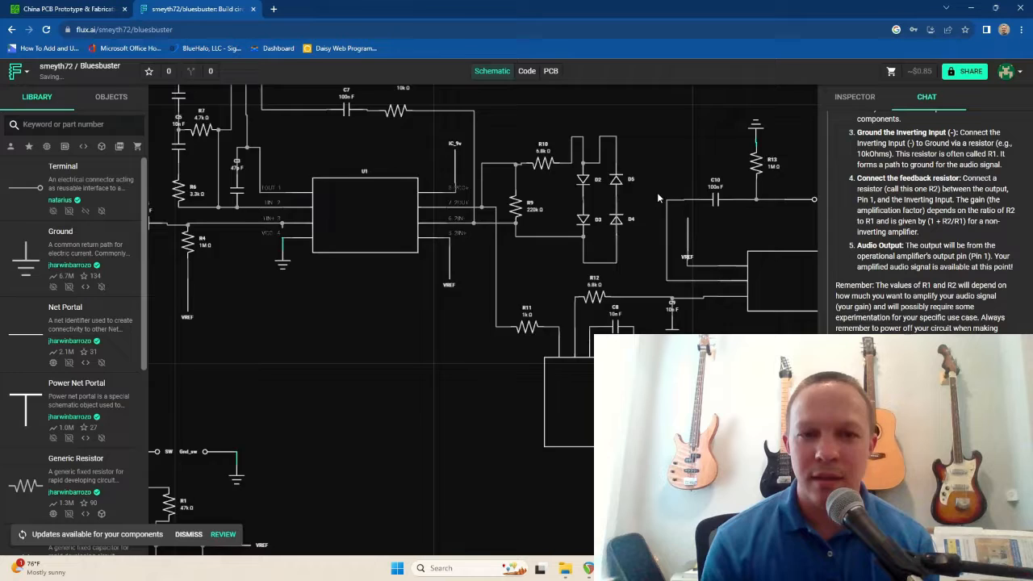
scroll(559, 271, "down", 3)
scroll(559, 265, "down", 3)
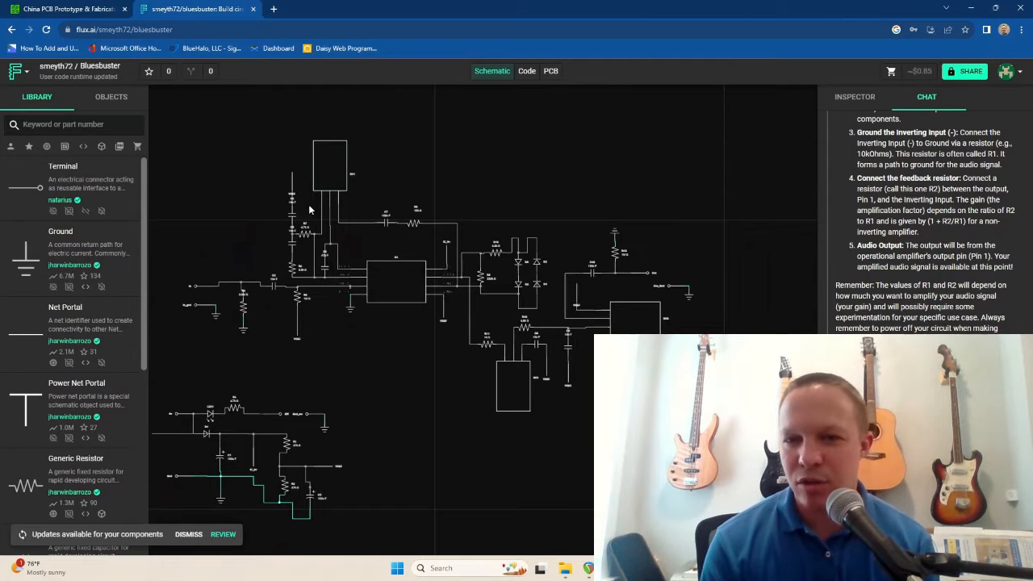
scroll(339, 214, "up", 3)
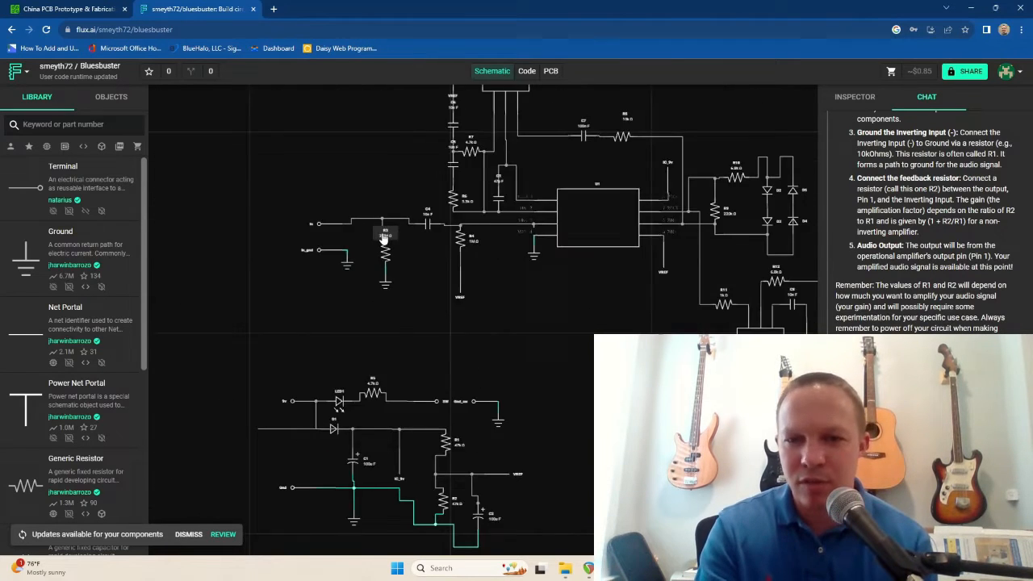
scroll(380, 234, "up", 5)
scroll(387, 236, "up", 2)
left_click(379, 198)
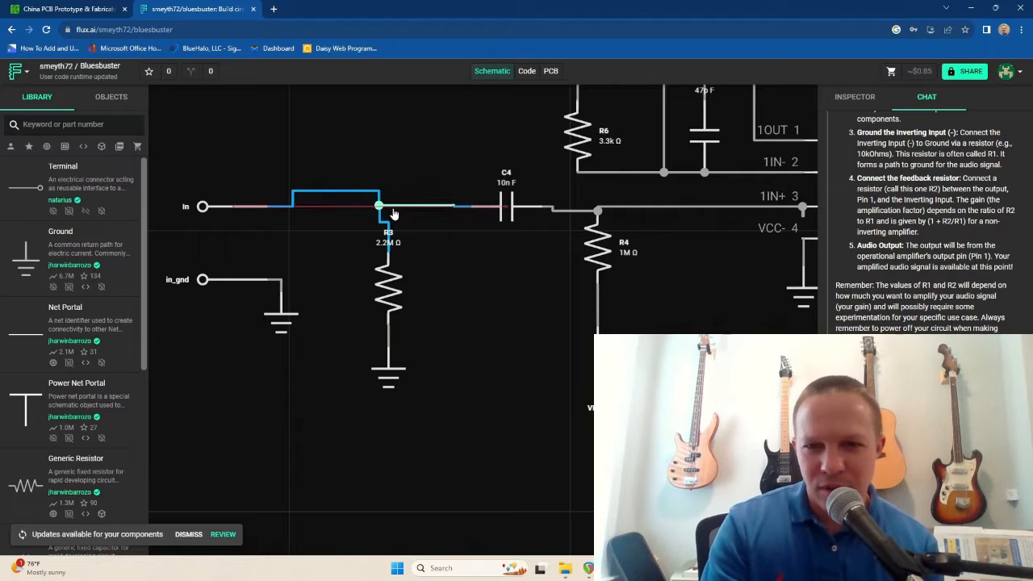
mouse_move(379, 198)
left_mouse_down()
mouse_move(393, 213)
mouse_move(379, 207)
left_mouse_up()
left_click(359, 196)
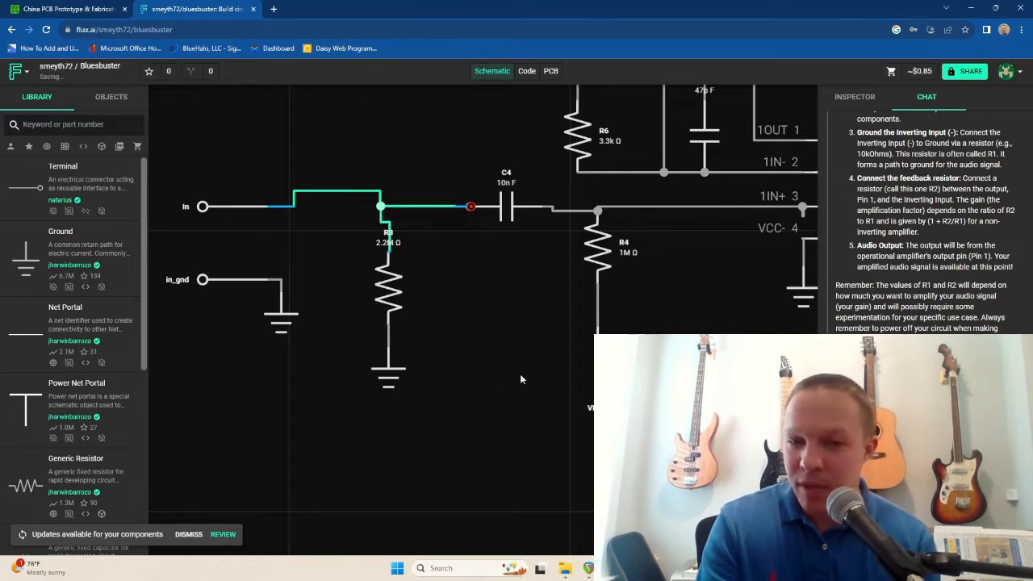
scroll(519, 374, "down", 2)
scroll(444, 364, "down", 2)
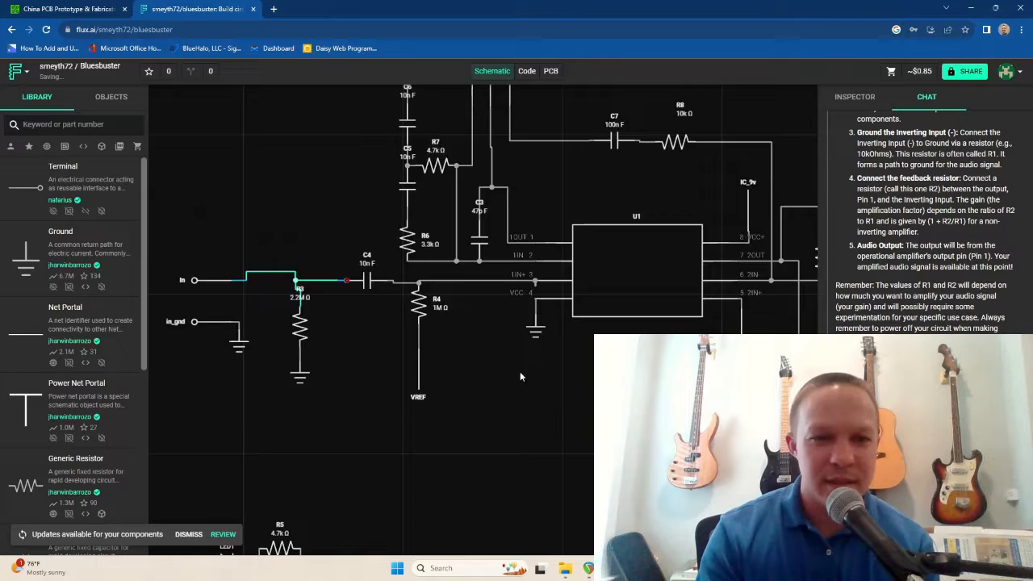
scroll(520, 371, "down", 2)
scroll(519, 371, "down", 2)
scroll(519, 371, "down", 2)
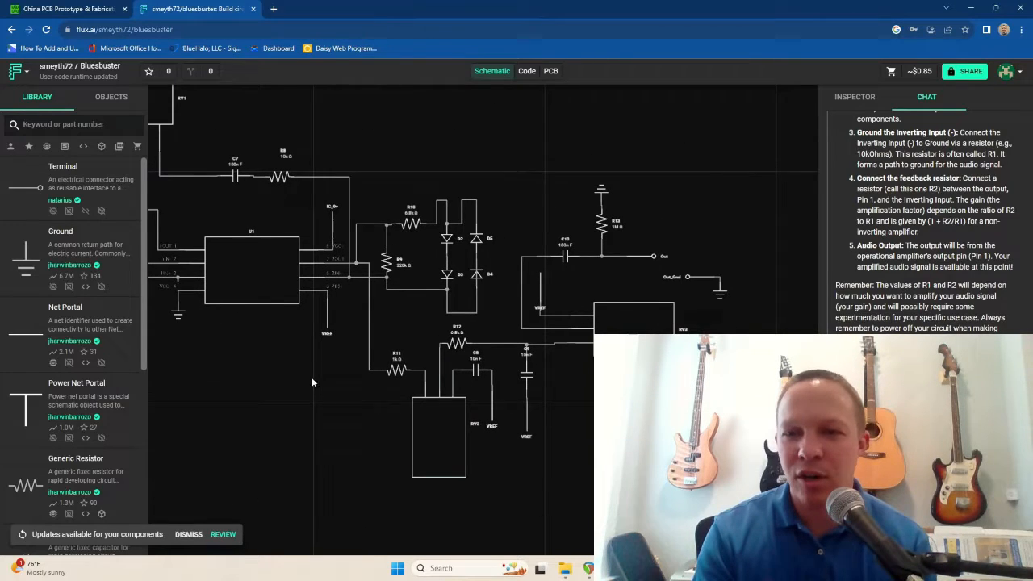
left_click_drag(312, 377, 506, 470)
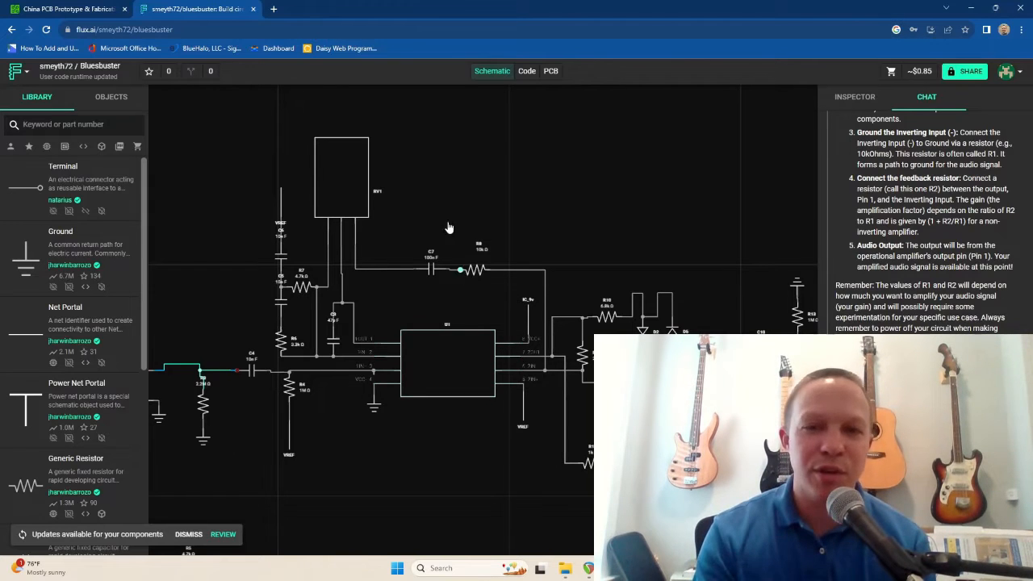
left_click_drag(449, 229, 494, 149)
scroll(536, 343, "down", 3)
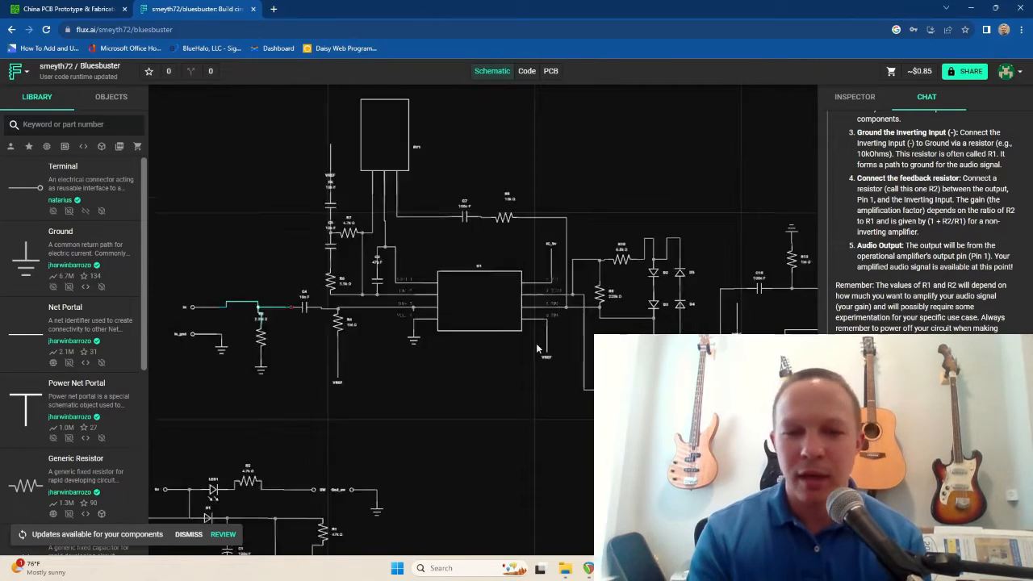
scroll(536, 343, "down", 2)
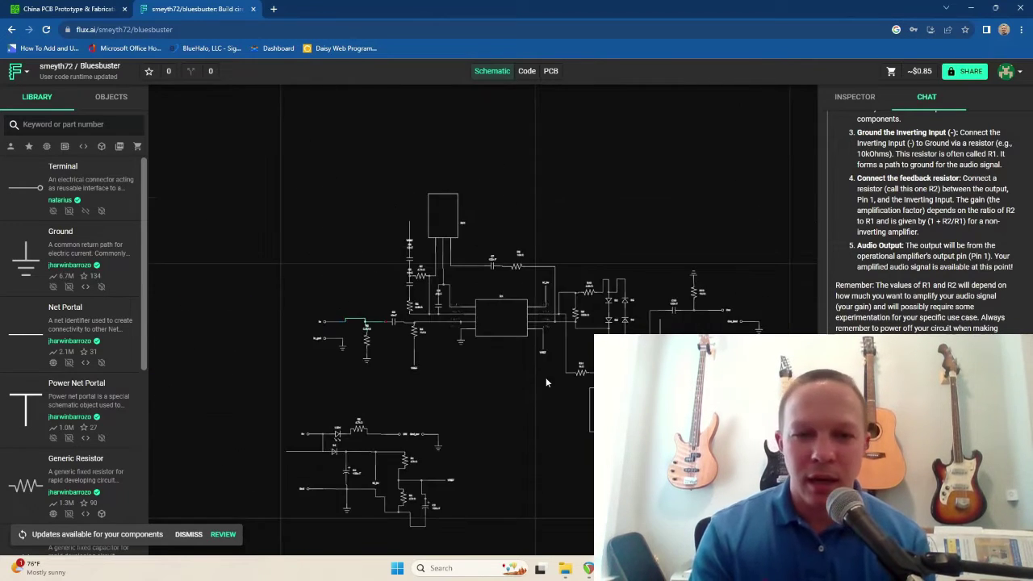
View the project's Code tab with its introductory comment lines.
left_click(526, 71)
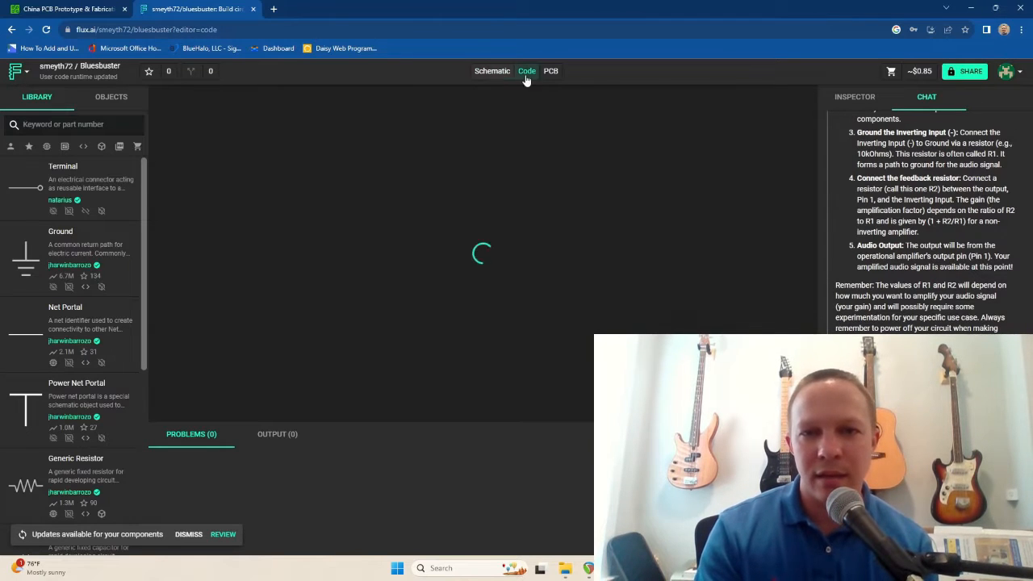
left_click_drag(297, 192, 399, 149)
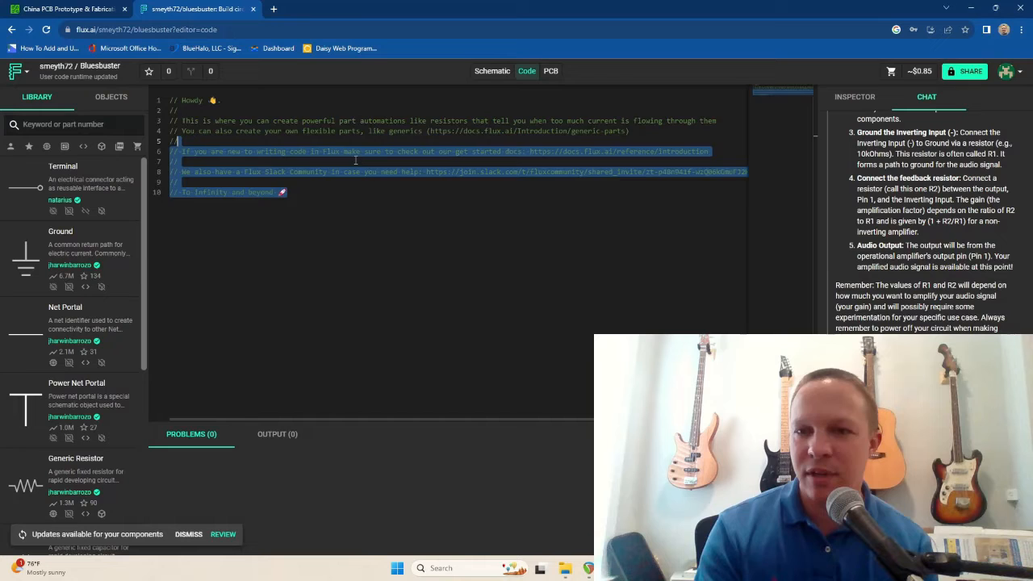
left_click(399, 162)
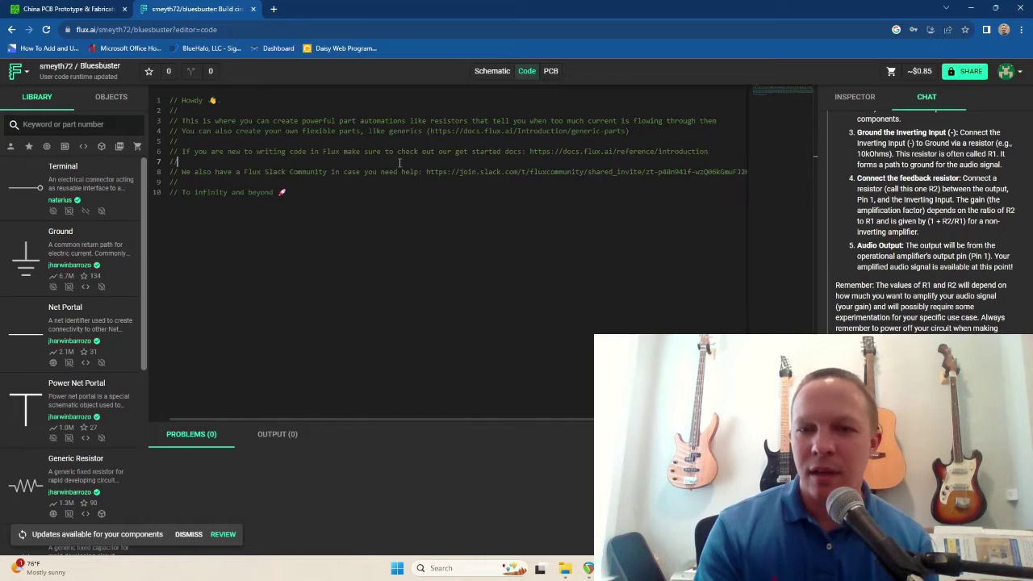
Show the routed Bluesbuster board in the PCB layout view.
left_click(550, 70)
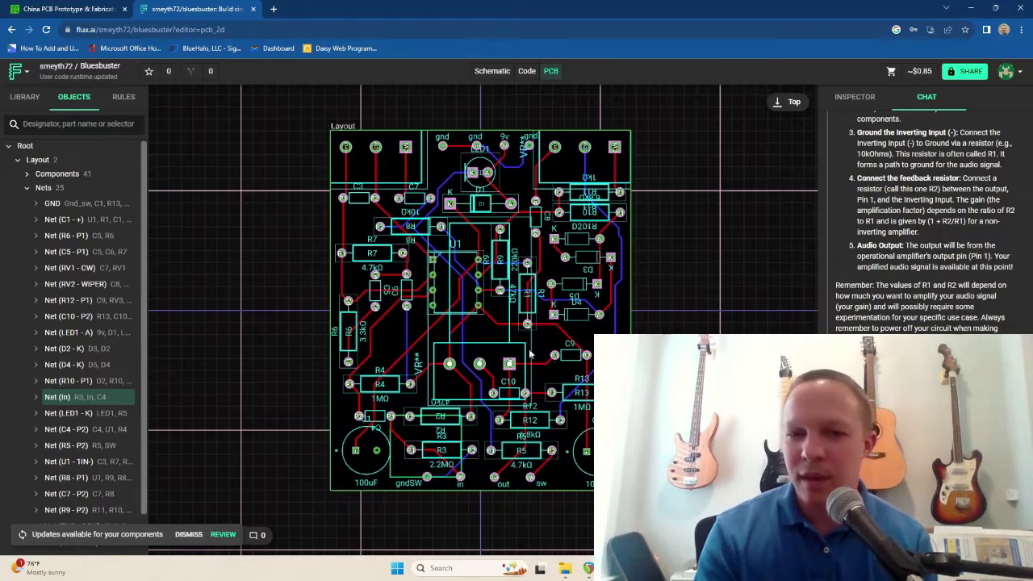
mouse_move(638, 323)
left_mouse_down()
mouse_move(654, 310)
mouse_move(630, 276)
left_mouse_up()
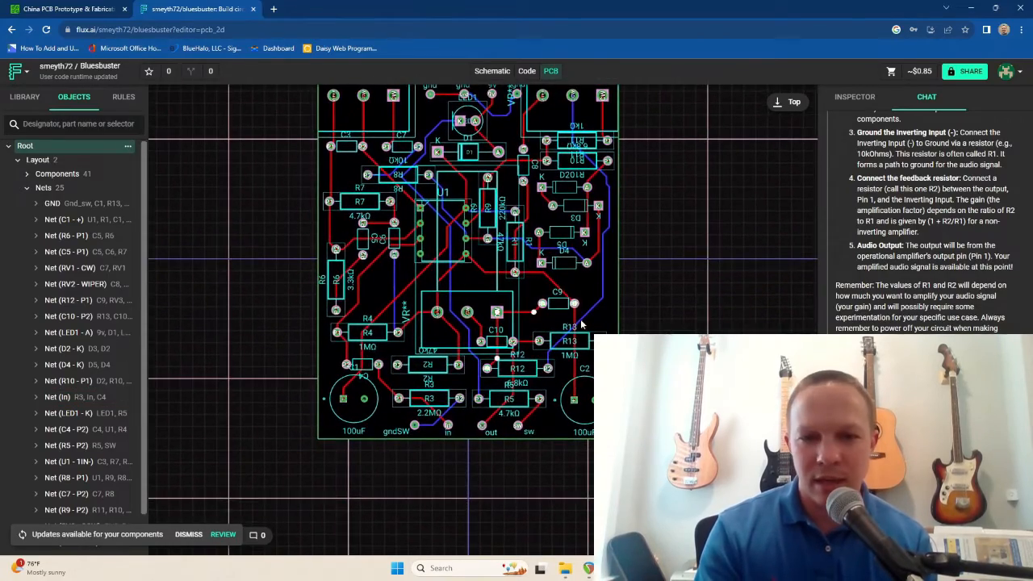
scroll(581, 323, "up", 5)
scroll(630, 307, "up", 5)
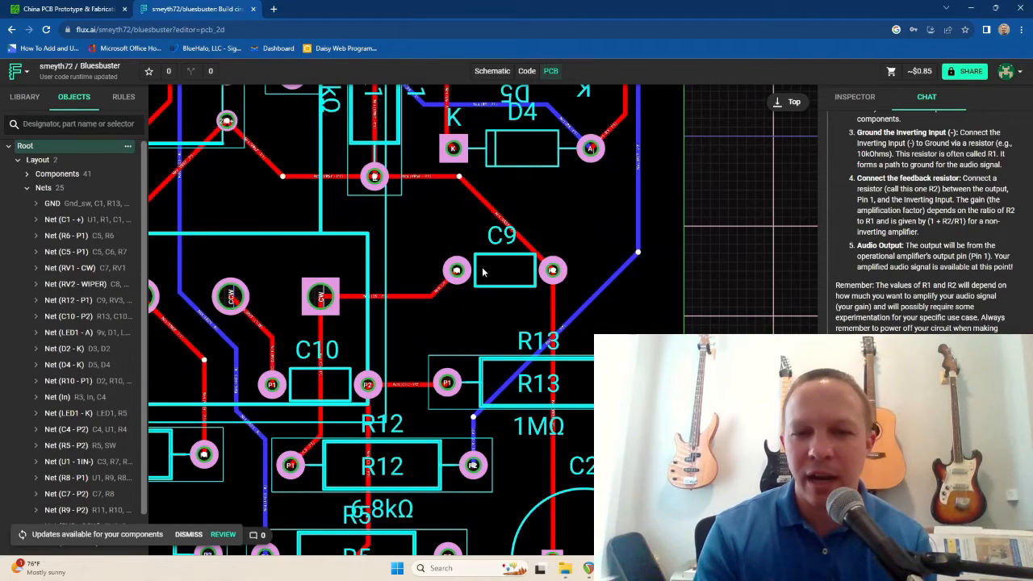
scroll(312, 252, "down", 4)
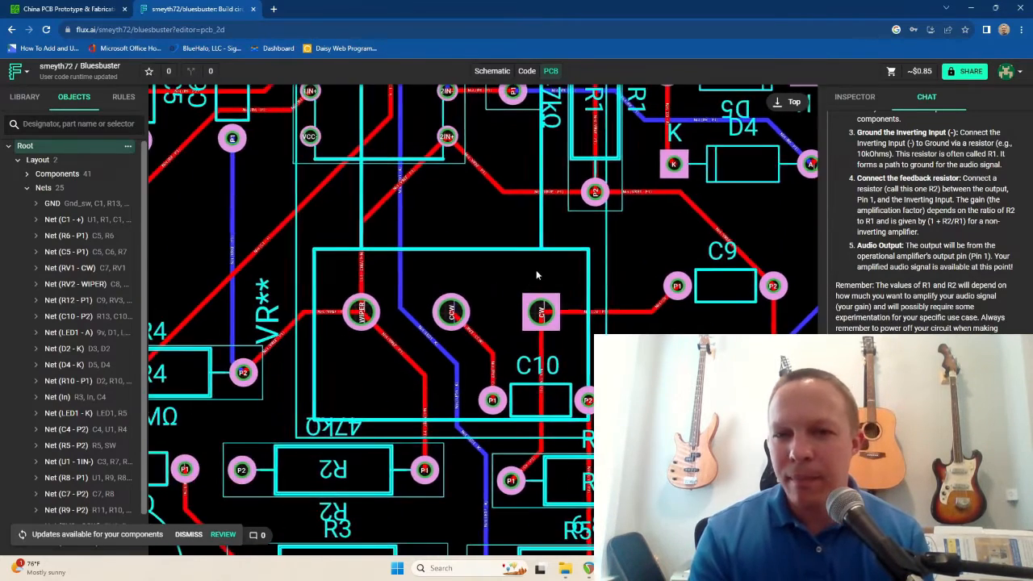
scroll(535, 269, "down", 3)
scroll(535, 269, "down", 2)
scroll(533, 288, "down", 2)
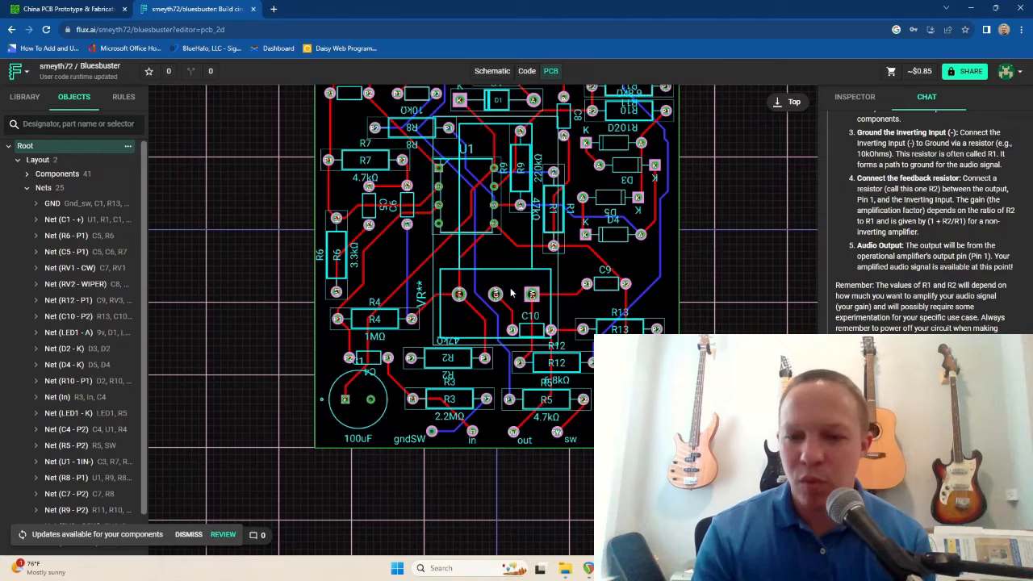
scroll(484, 274, "down", 2)
scroll(460, 264, "down", 2)
scroll(460, 264, "up", 2)
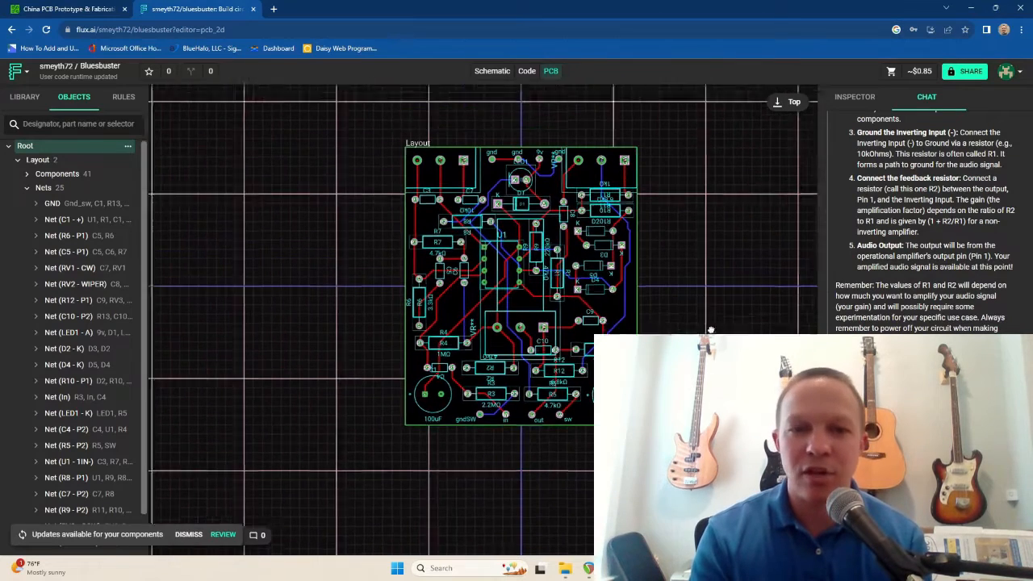
scroll(564, 202, "up", 2)
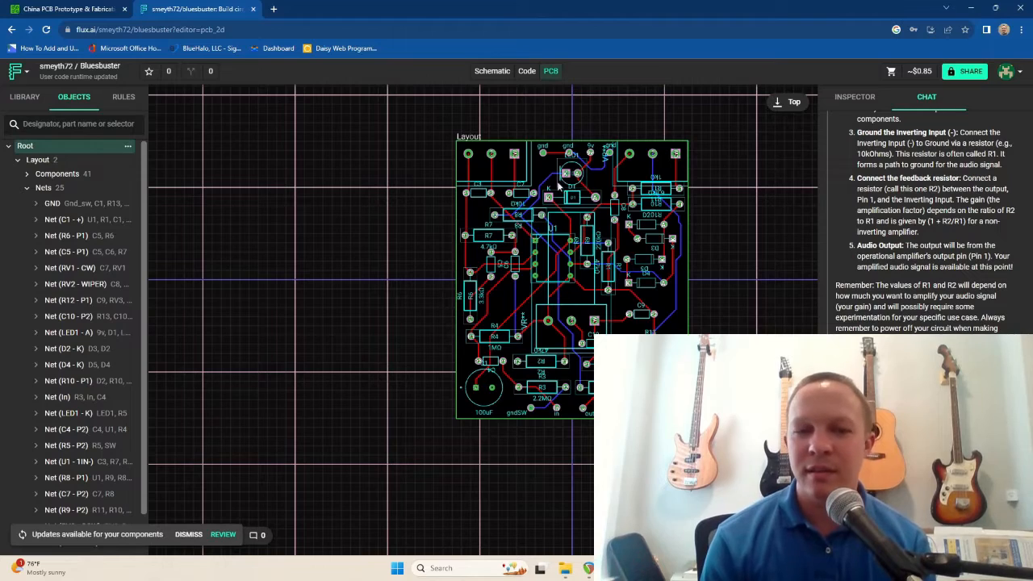
scroll(557, 185, "up", 2)
scroll(555, 234, "up", 3)
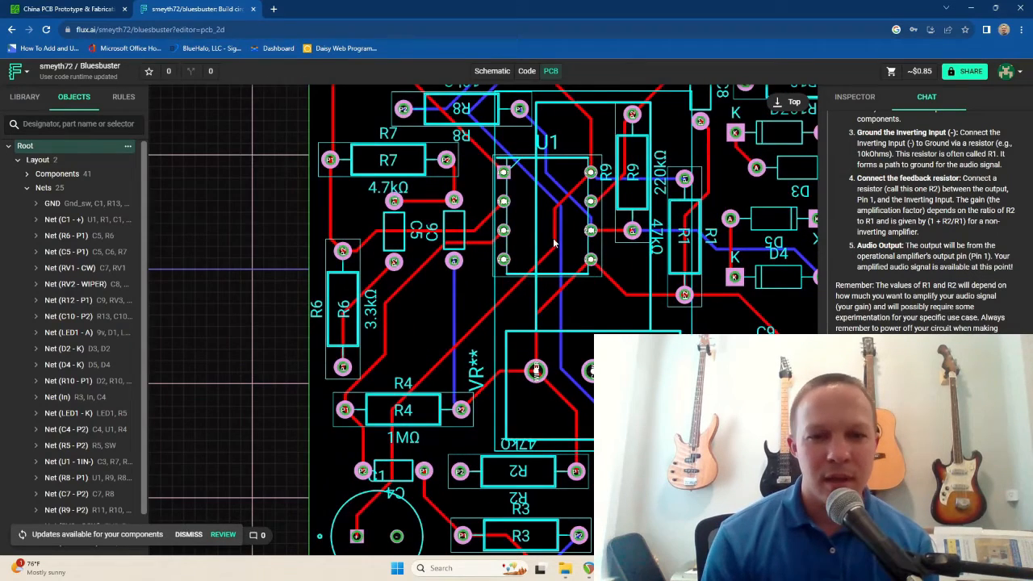
scroll(555, 240, "down", 3)
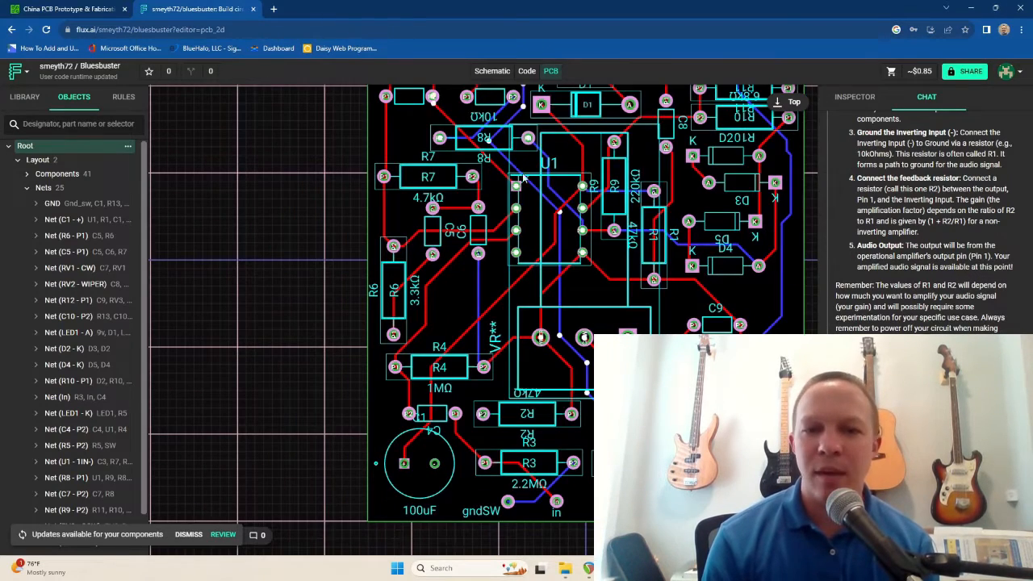
left_click_drag(466, 307, 362, 285)
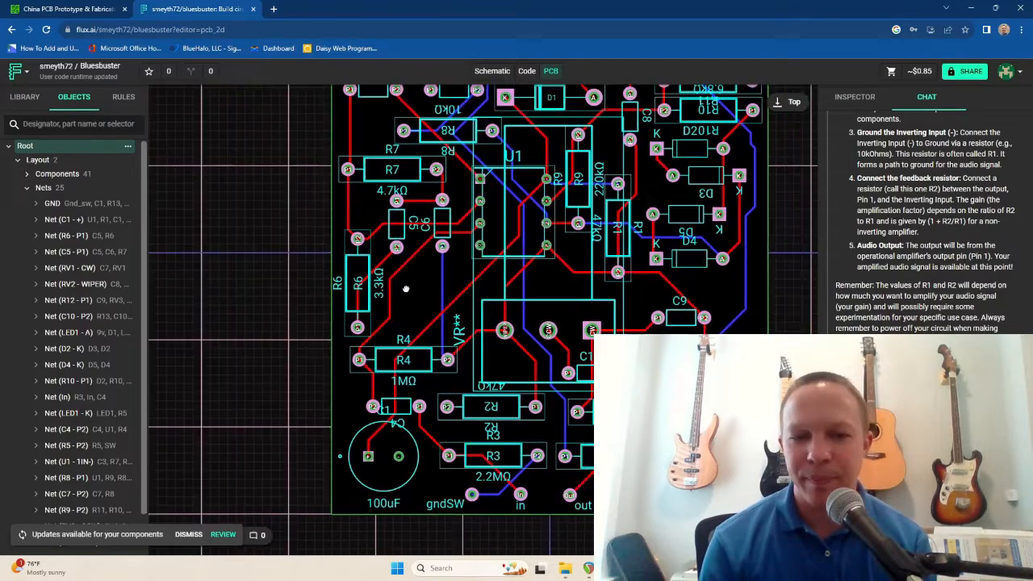
scroll(473, 292, "down", 2)
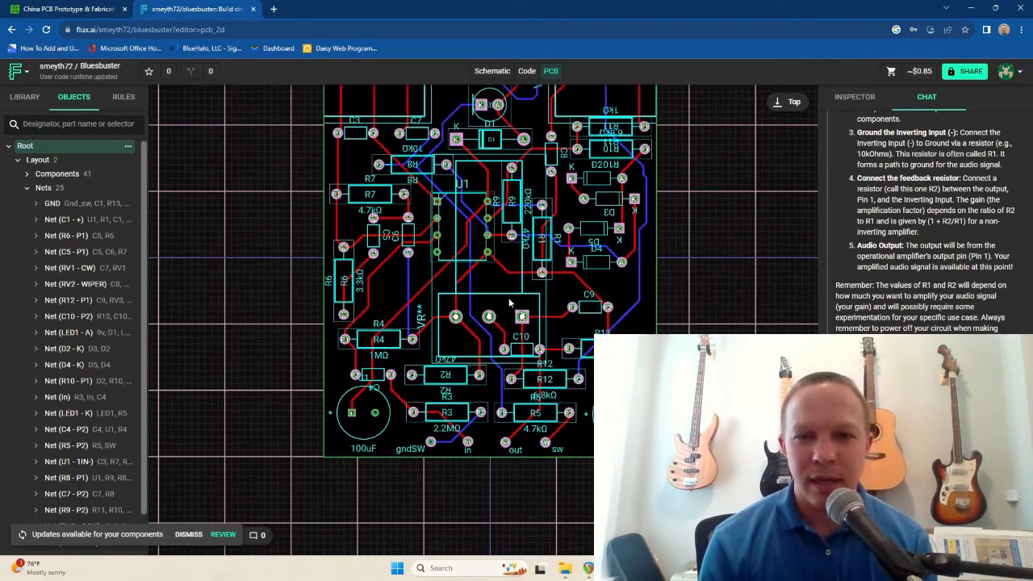
scroll(508, 298, "down", 2)
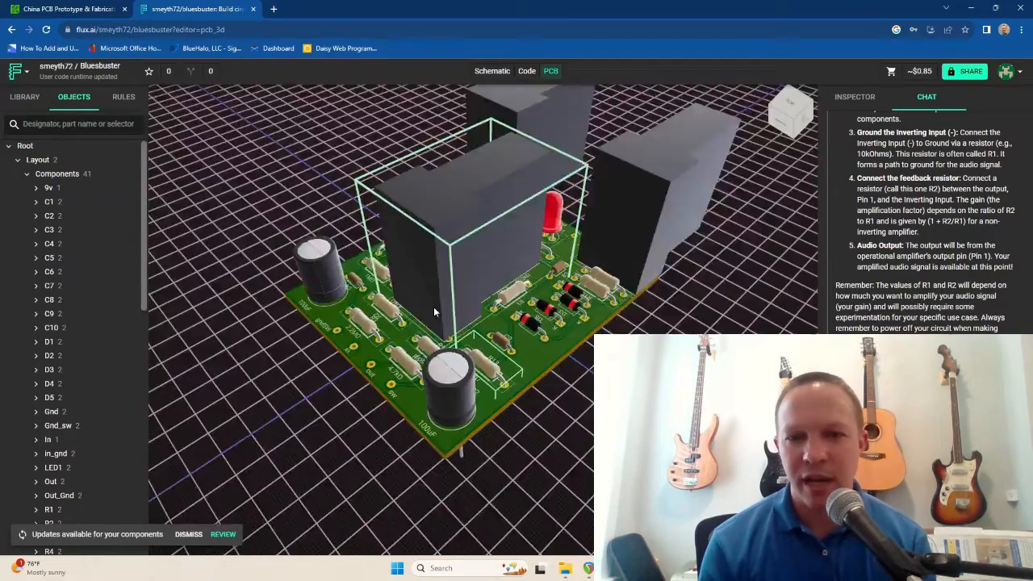
Orbit the 3D board, selecting RV2, resistor R10 and diode D4, and snap to top view.
left_click_drag(434, 306, 484, 232)
left_click(710, 226)
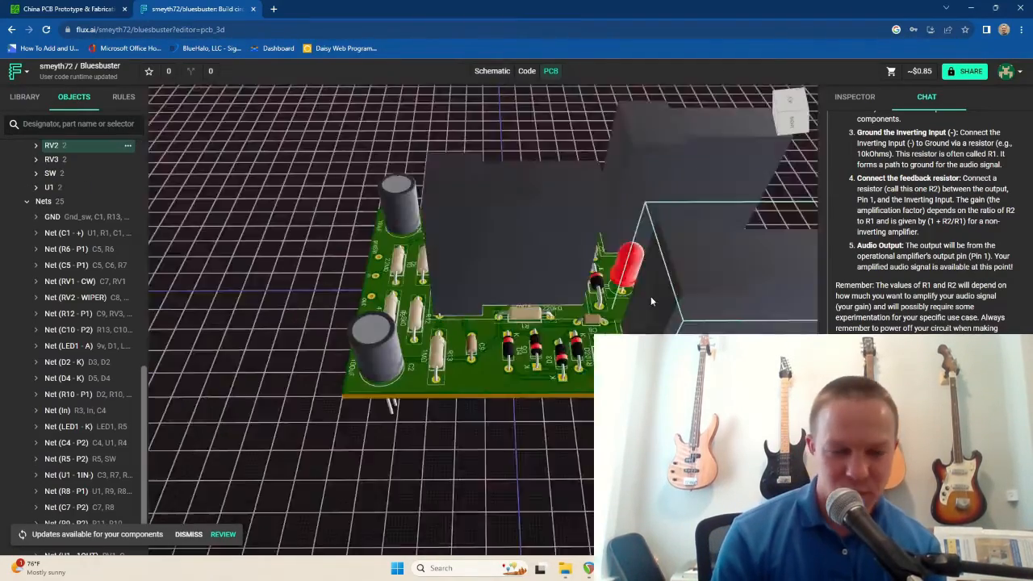
left_click_drag(650, 296, 714, 282)
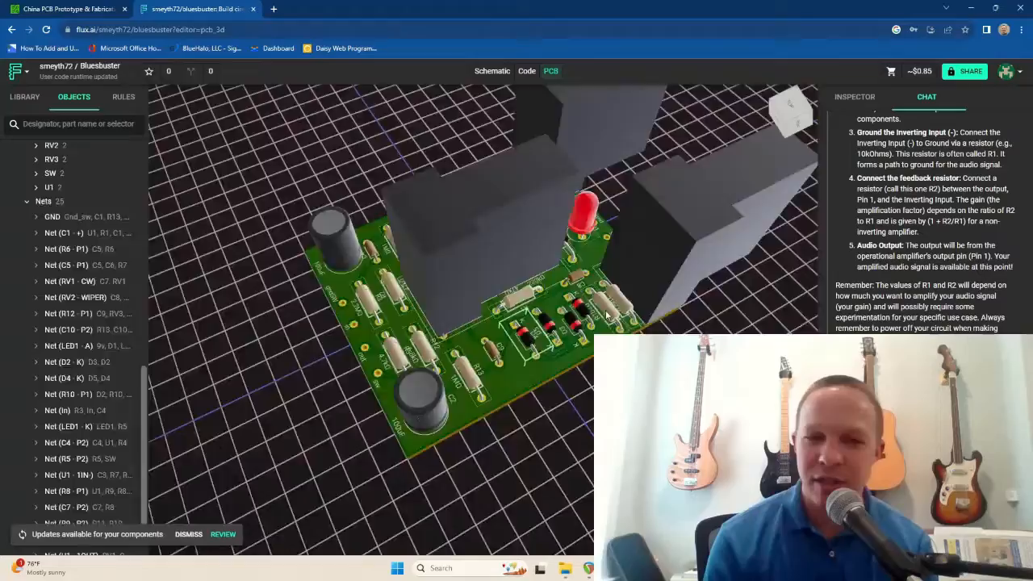
mouse_move(605, 315)
left_mouse_down()
mouse_move(484, 242)
mouse_move(404, 331)
mouse_move(369, 389)
mouse_move(420, 339)
mouse_move(471, 363)
left_mouse_up()
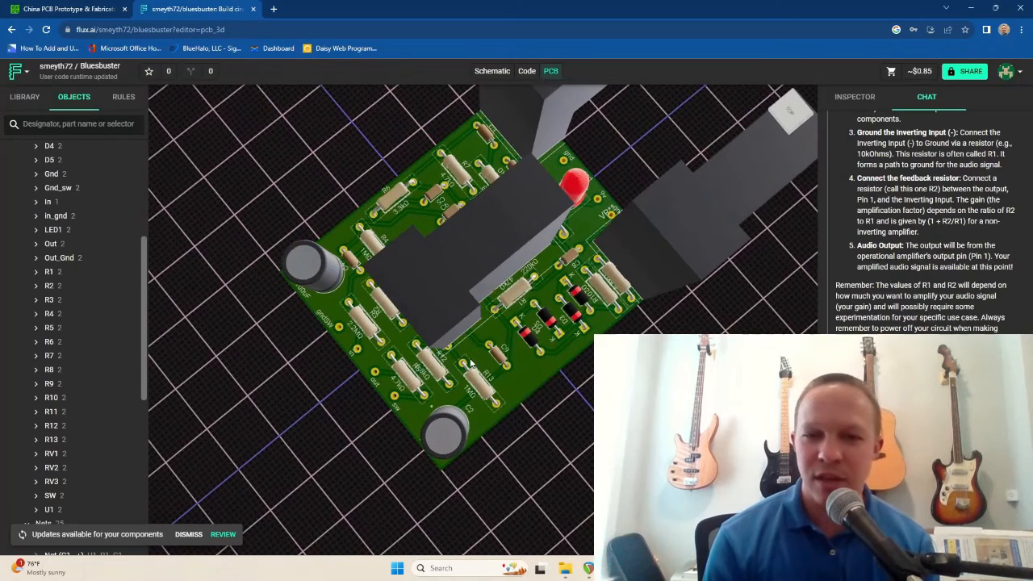
left_click(593, 299)
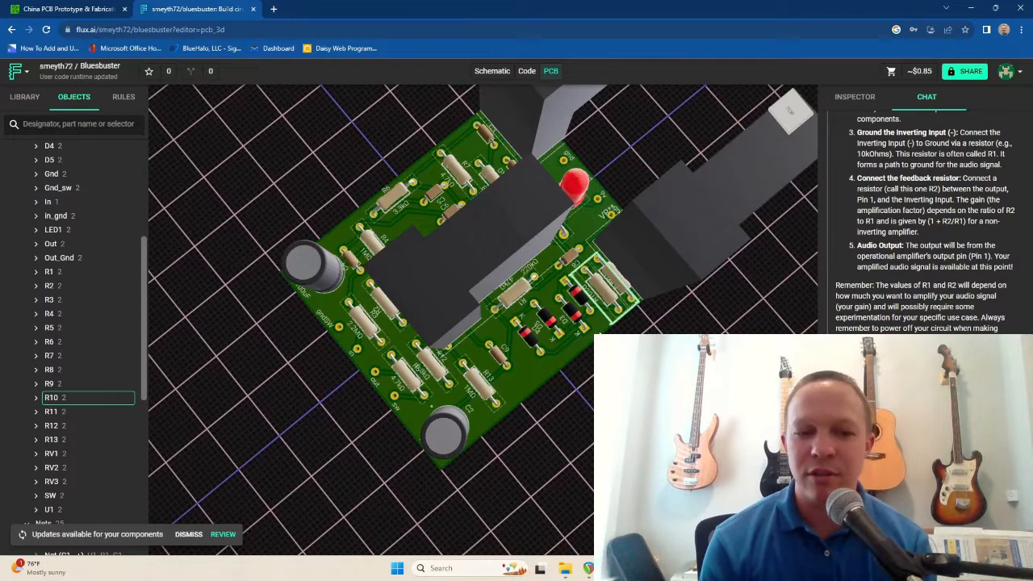
key("Escape")
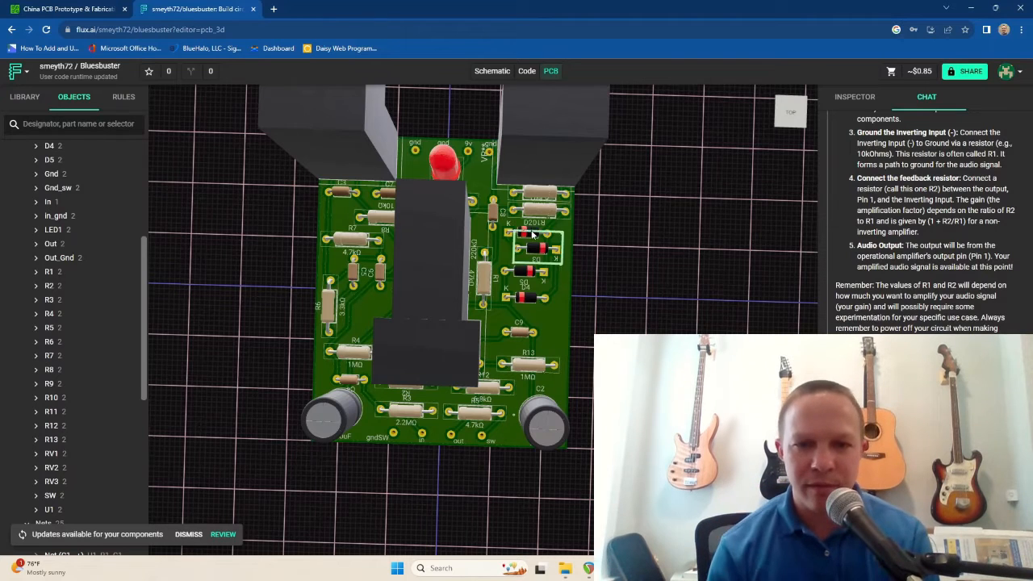
left_click(529, 295)
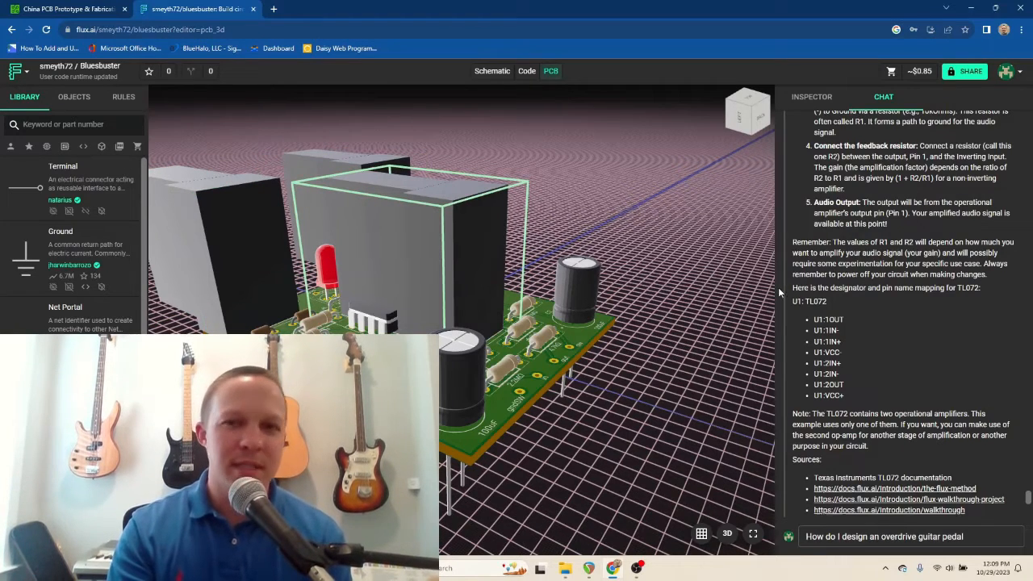
Send Copilot the question 'How do I design an overdrive guitar pedal'.
left_click(905, 537)
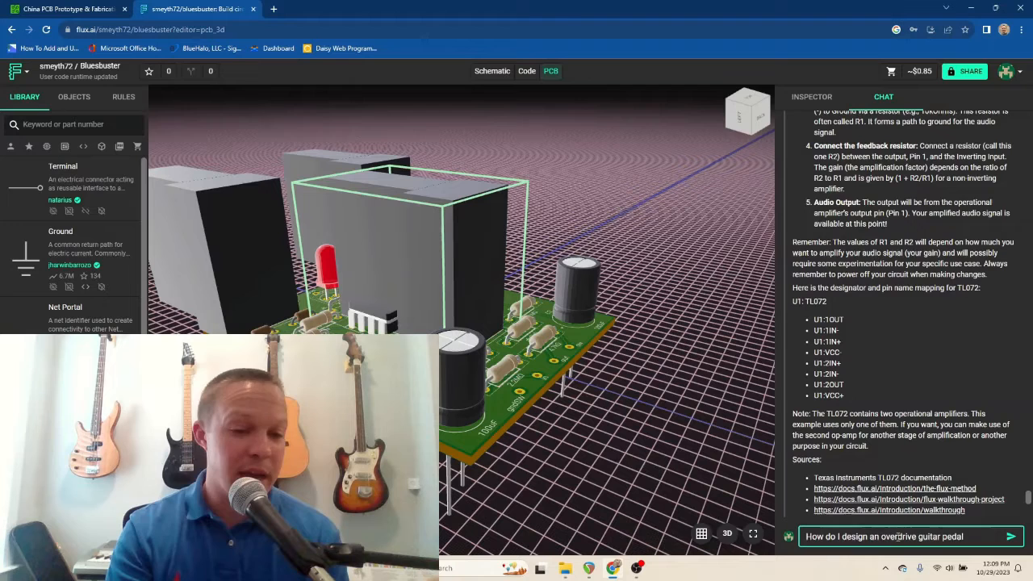
left_click(1010, 539)
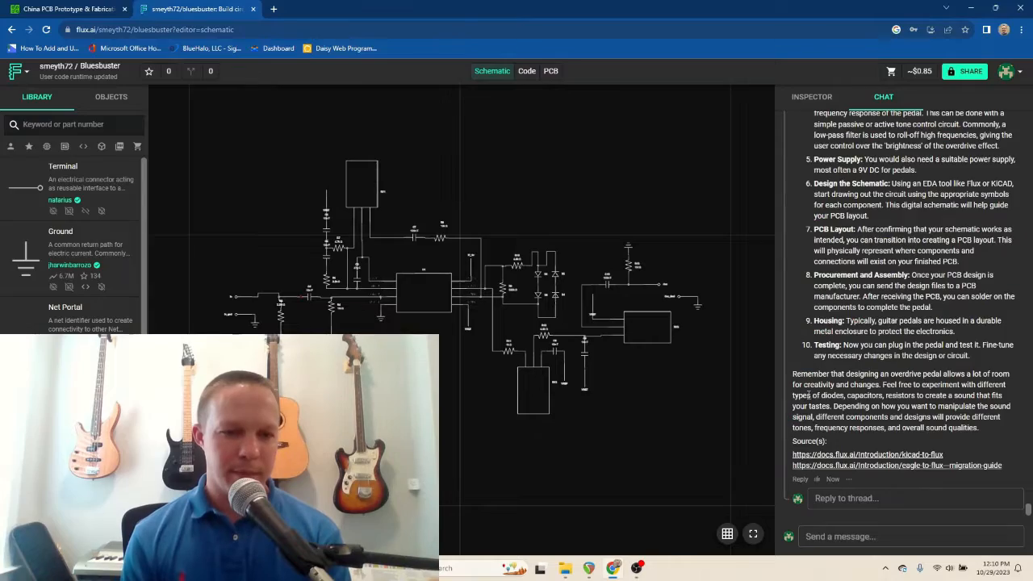
scroll(852, 386, "up", 5)
scroll(852, 386, "up", 3)
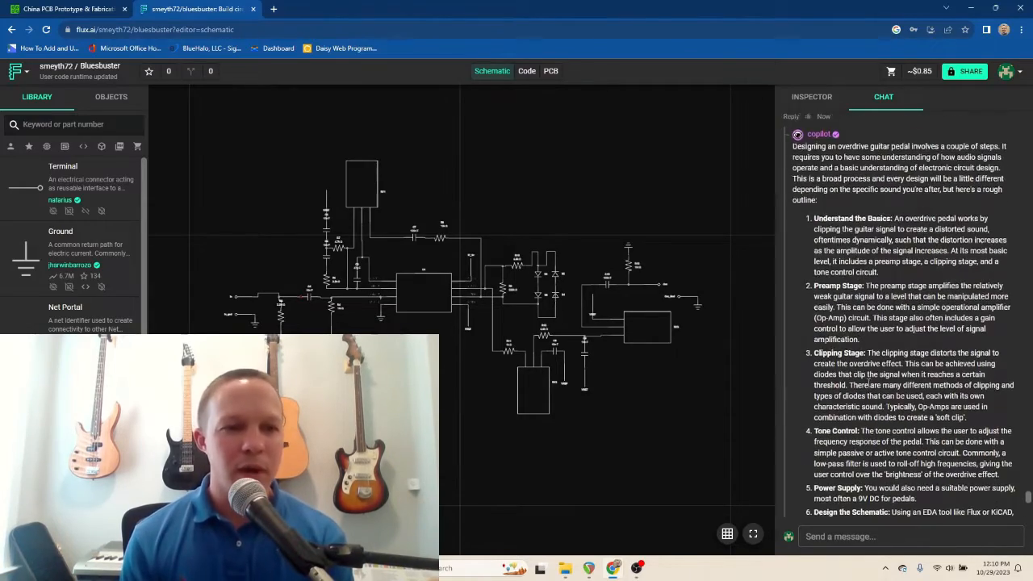
scroll(867, 384, "down", 4)
scroll(867, 386, "down", 3)
scroll(867, 387, "up", 5)
scroll(870, 386, "up", 5)
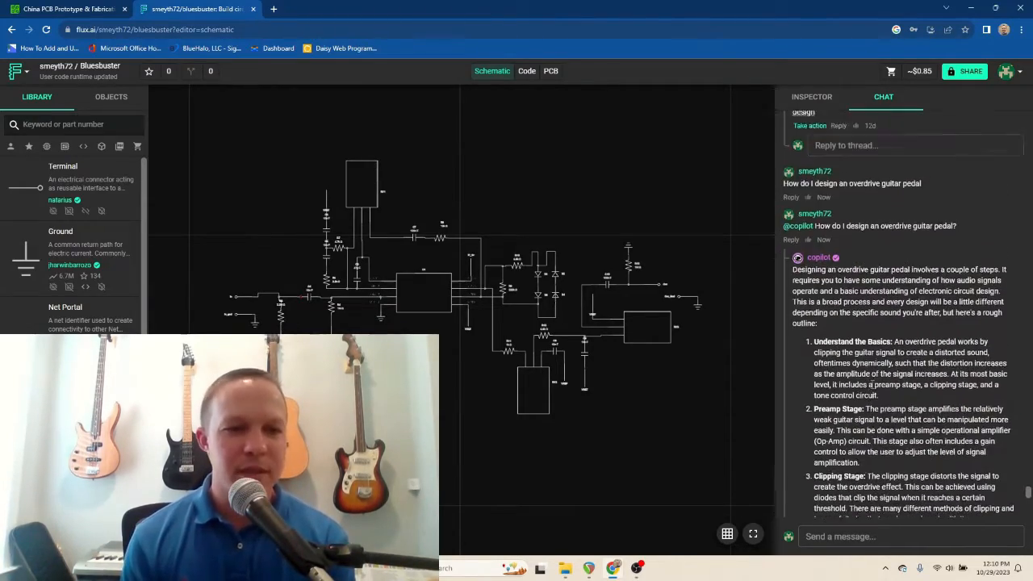
scroll(871, 384, "down", 1)
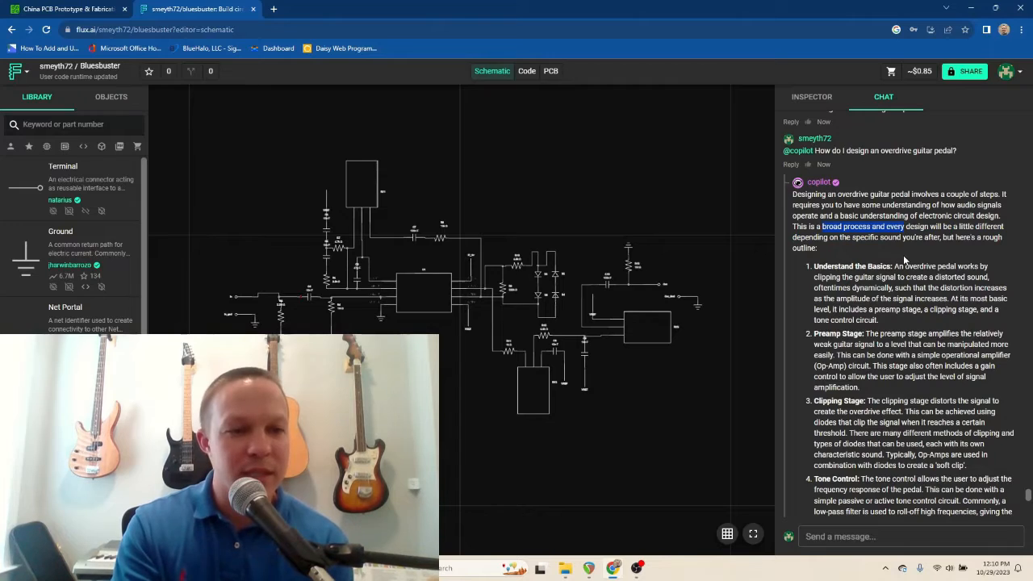
scroll(903, 256, "down", 2)
scroll(831, 158, "down", 2)
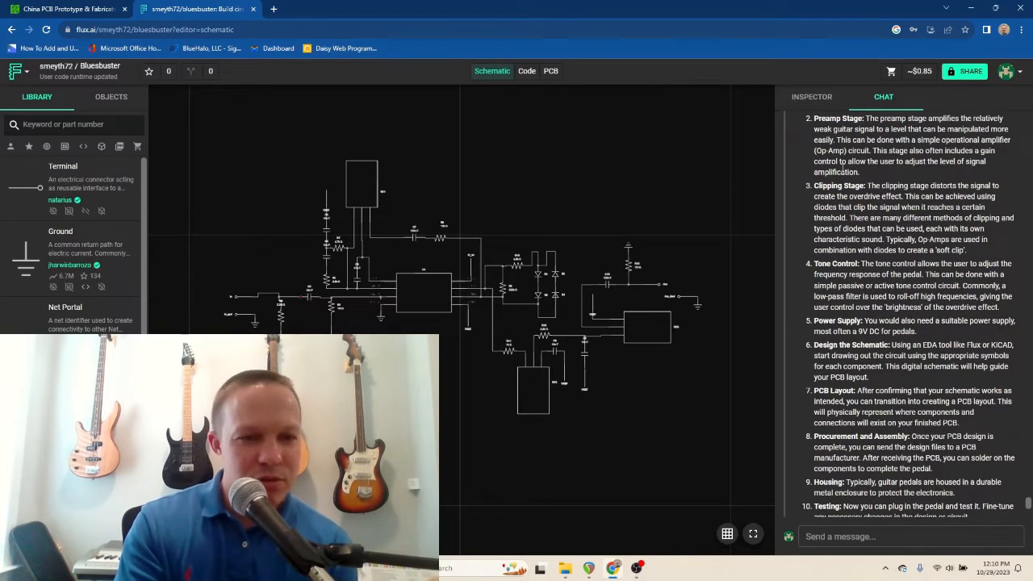
scroll(843, 169, "up", 2)
scroll(848, 226, "down", 3)
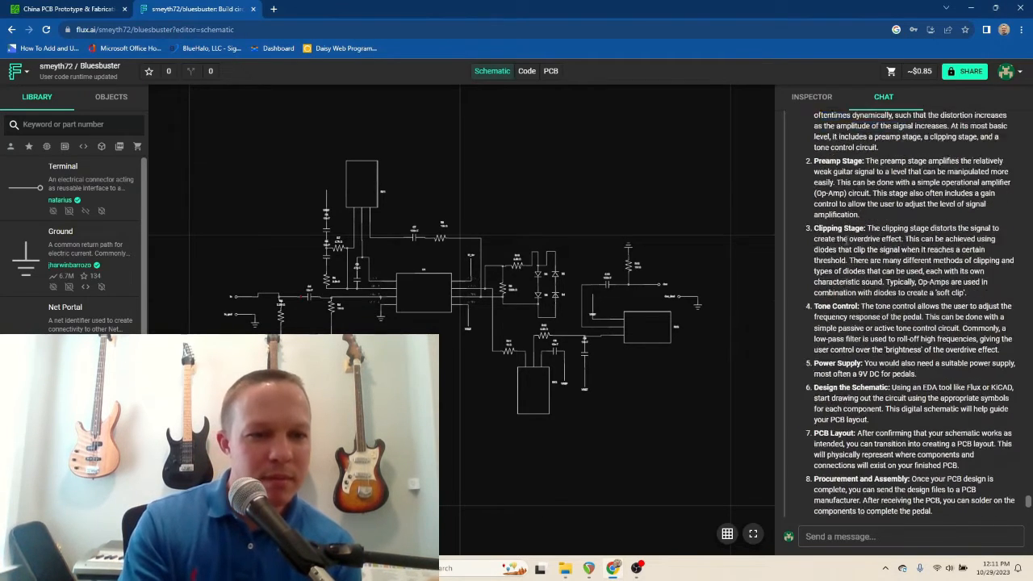
scroll(848, 226, "down", 3)
scroll(848, 234, "down", 2)
scroll(847, 240, "down", 2)
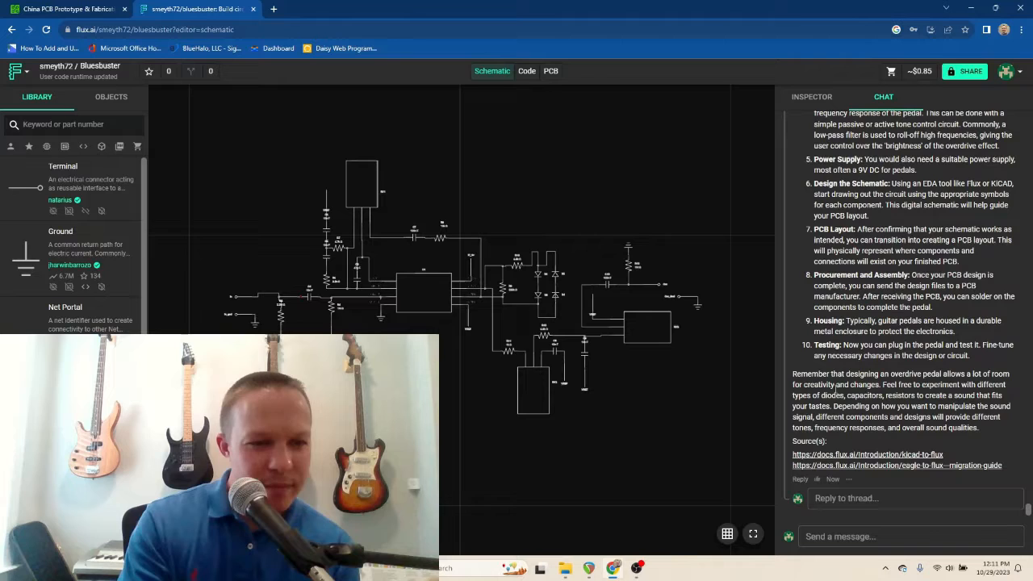
left_click_drag(794, 376, 942, 423)
left_click(887, 347)
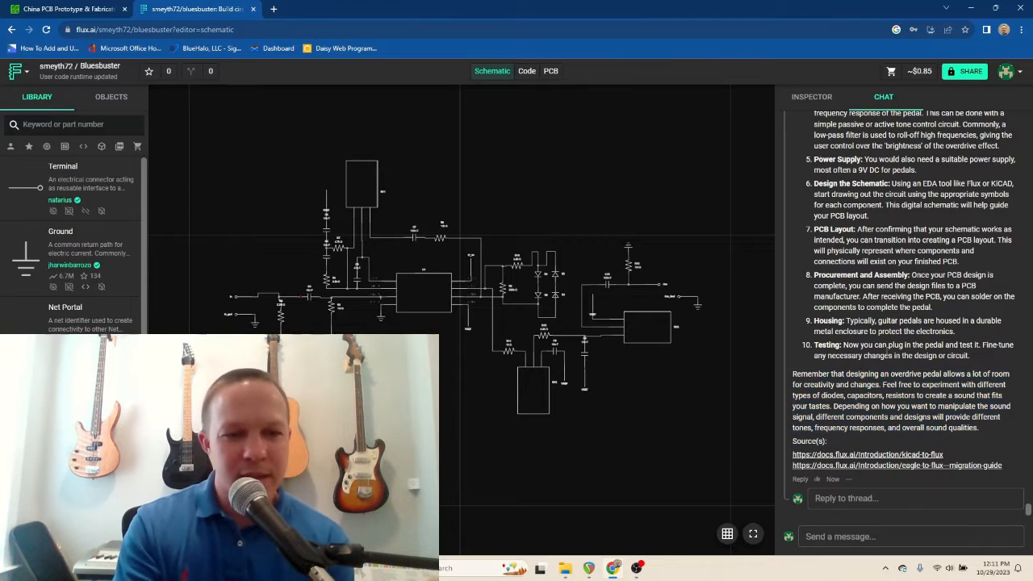
left_click(843, 500)
left_click(915, 485)
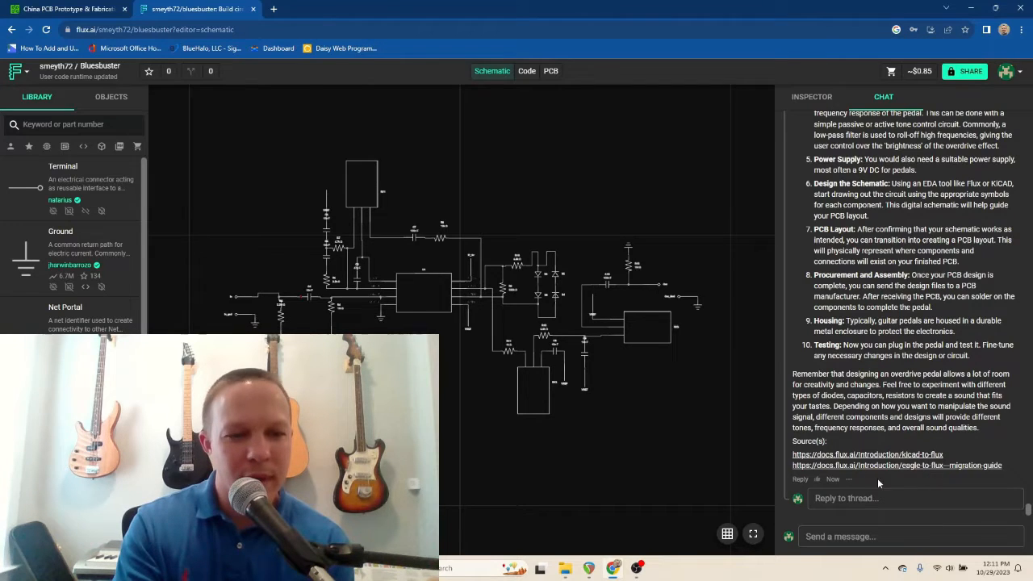
left_click(848, 496)
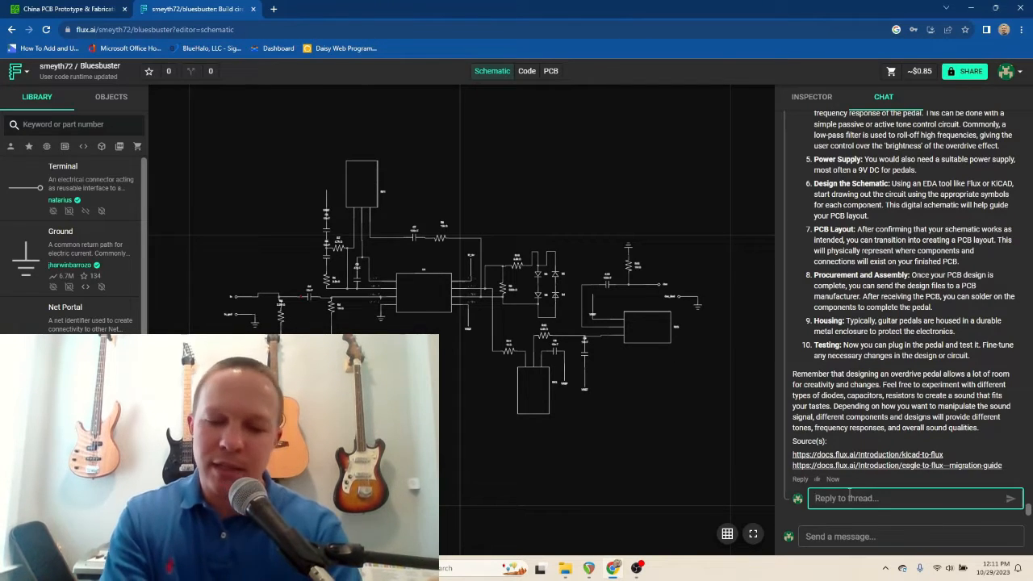
type("@")
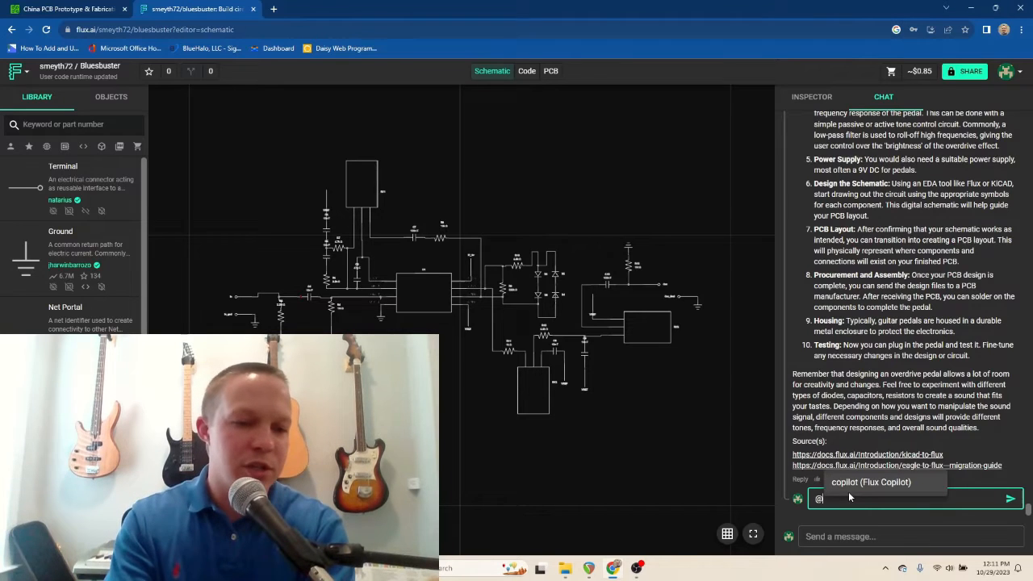
type("copilot")
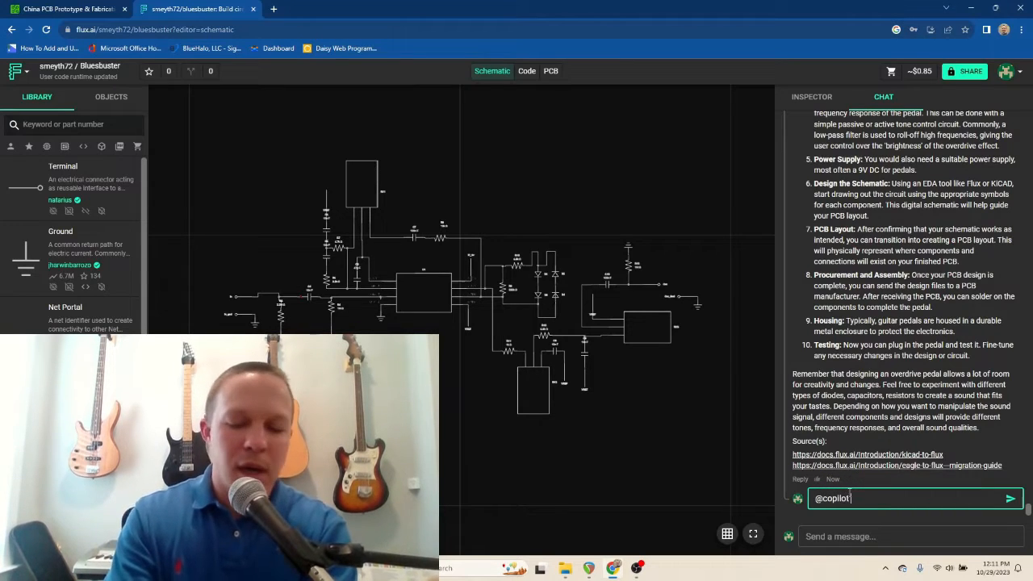
type(" How")
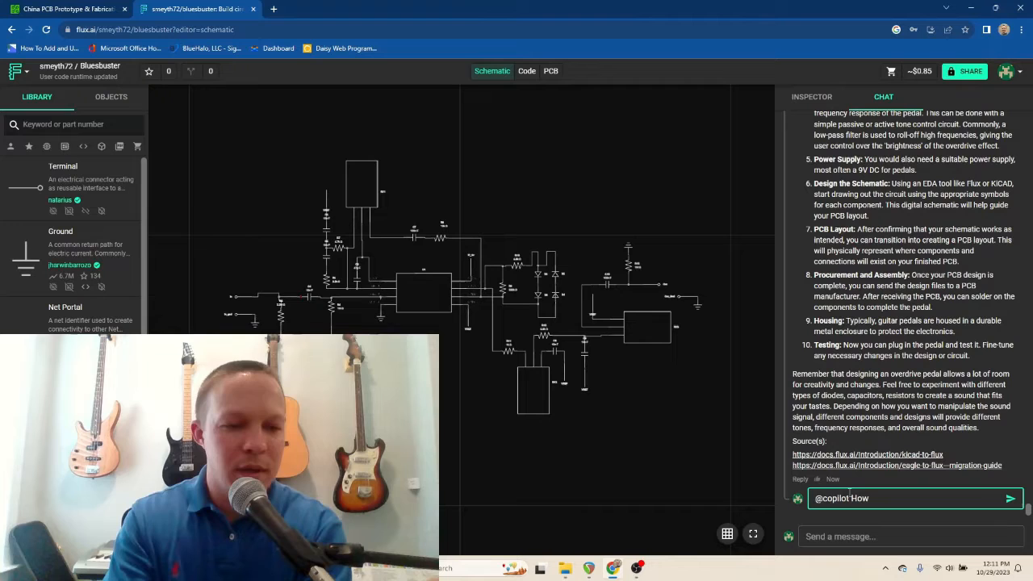
type(" do I create ")
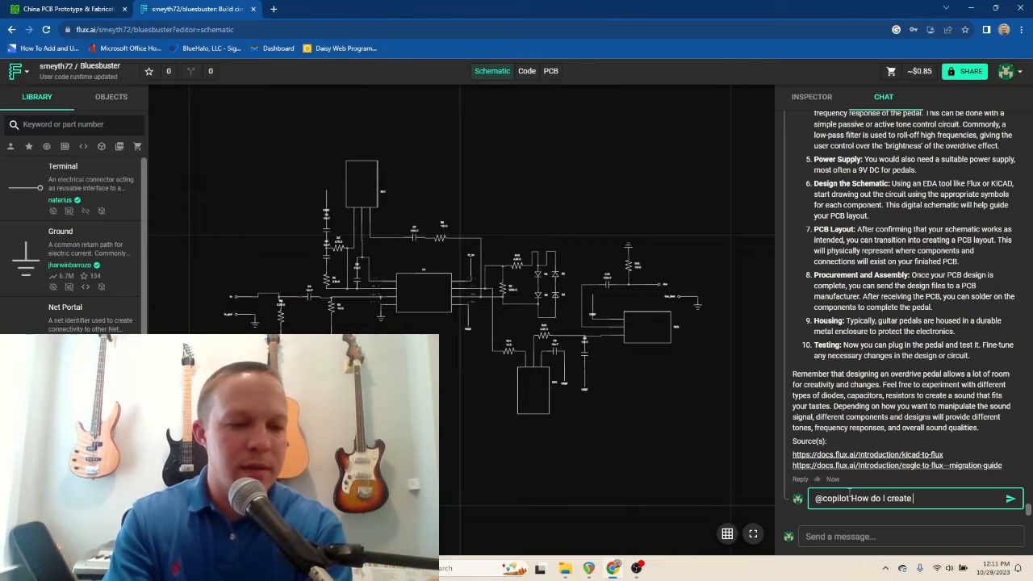
type("soft clipping f")
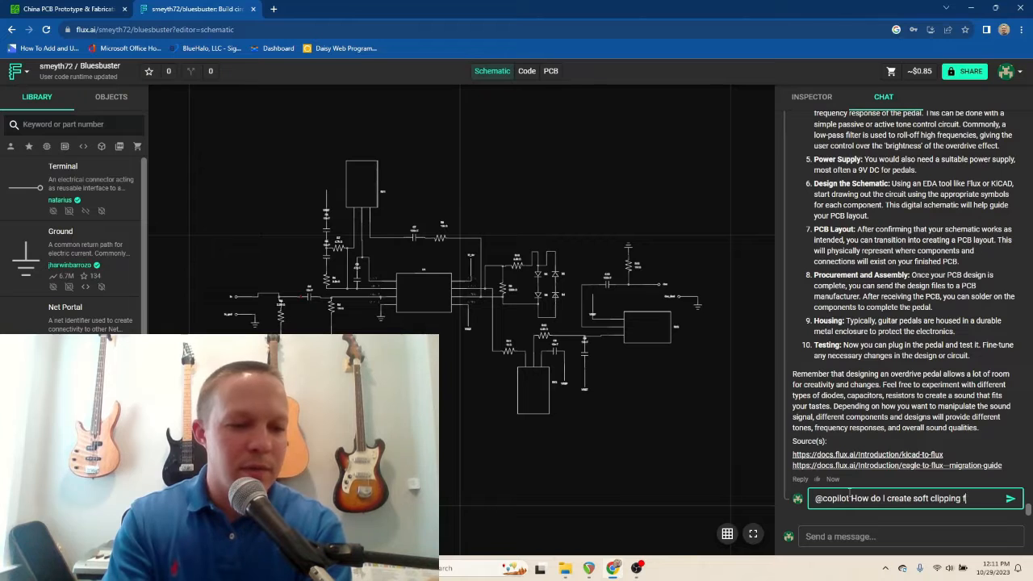
type("or a guitar pe")
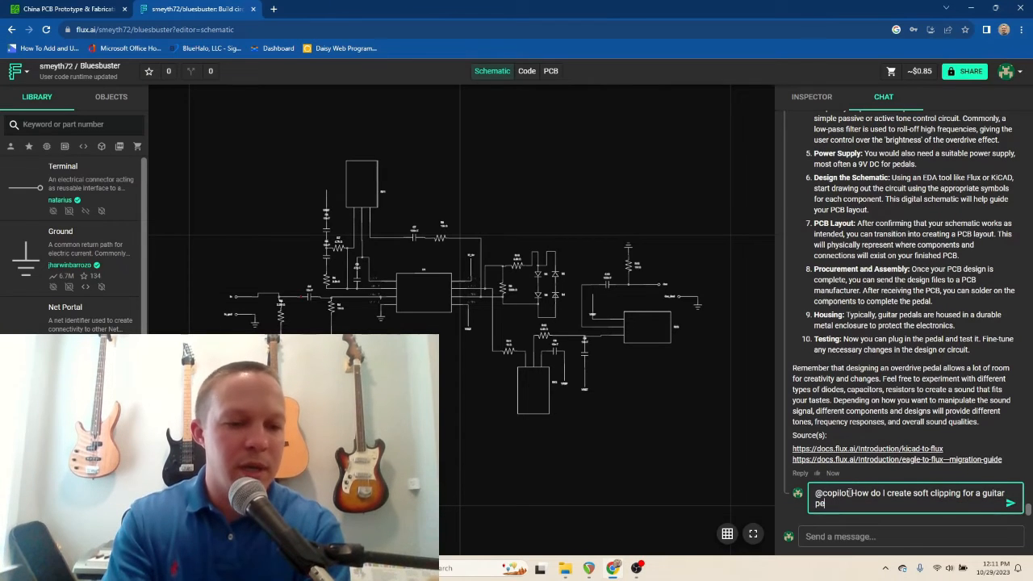
type("dal circuit?")
key("Return")
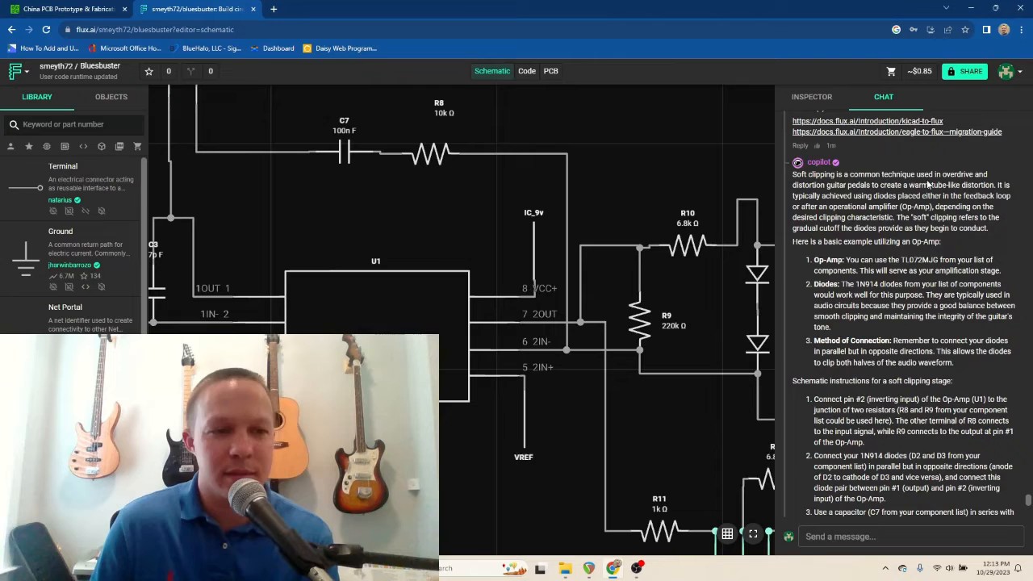
scroll(928, 184, "down", 1)
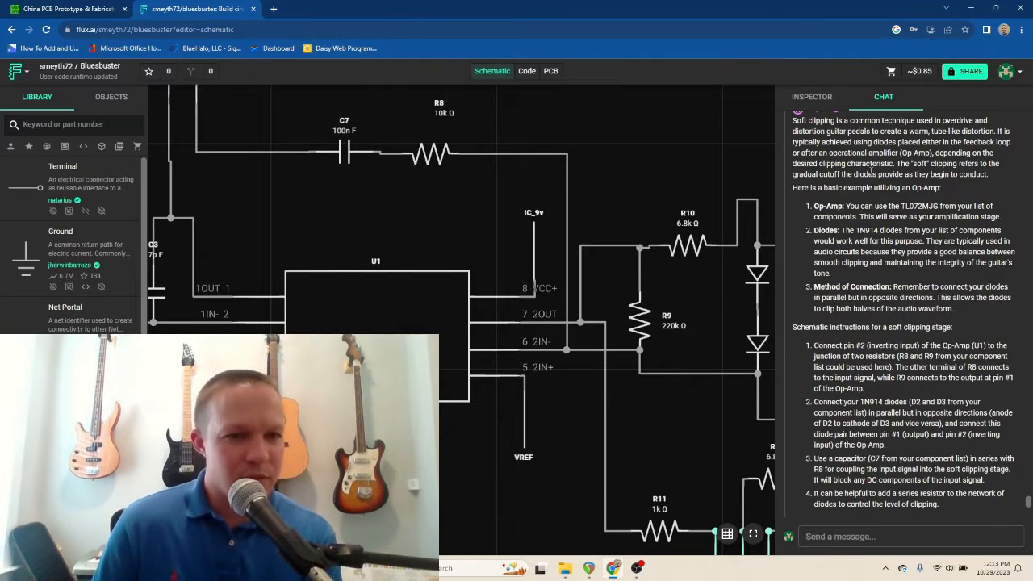
left_click_drag(852, 143, 938, 154)
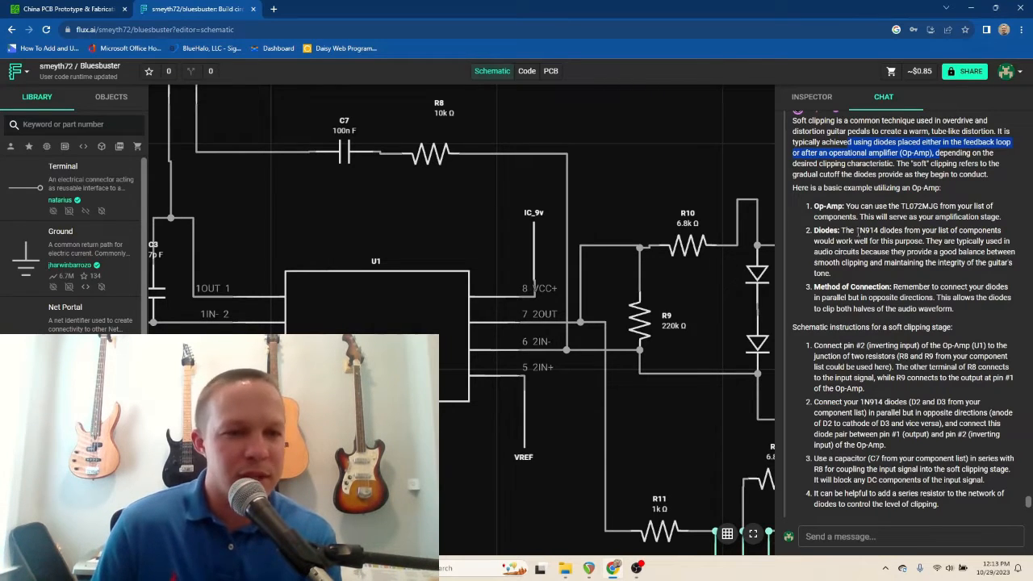
left_click_drag(856, 230, 862, 231)
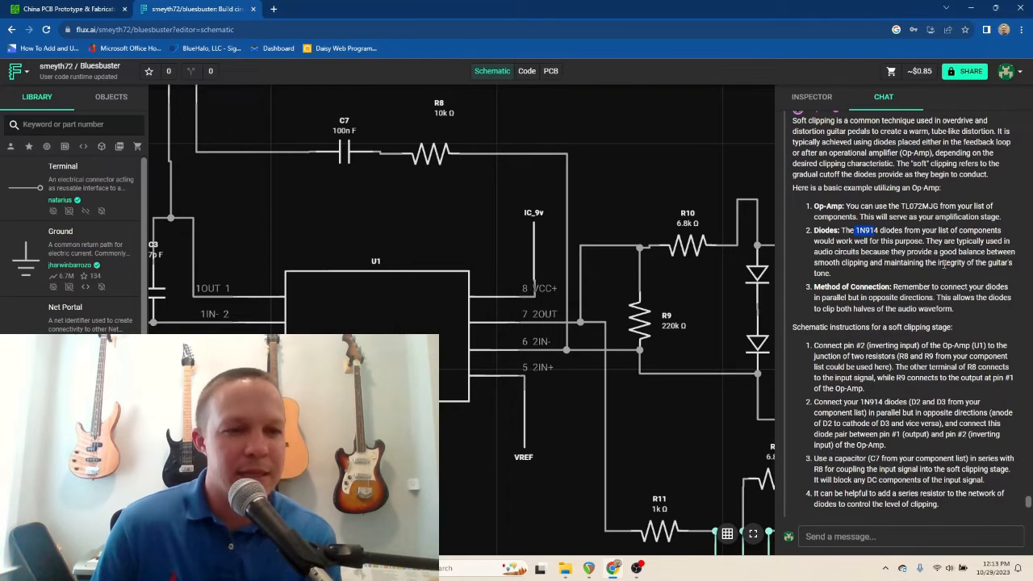
scroll(886, 212, "down", 1)
scroll(890, 186, "down", 1)
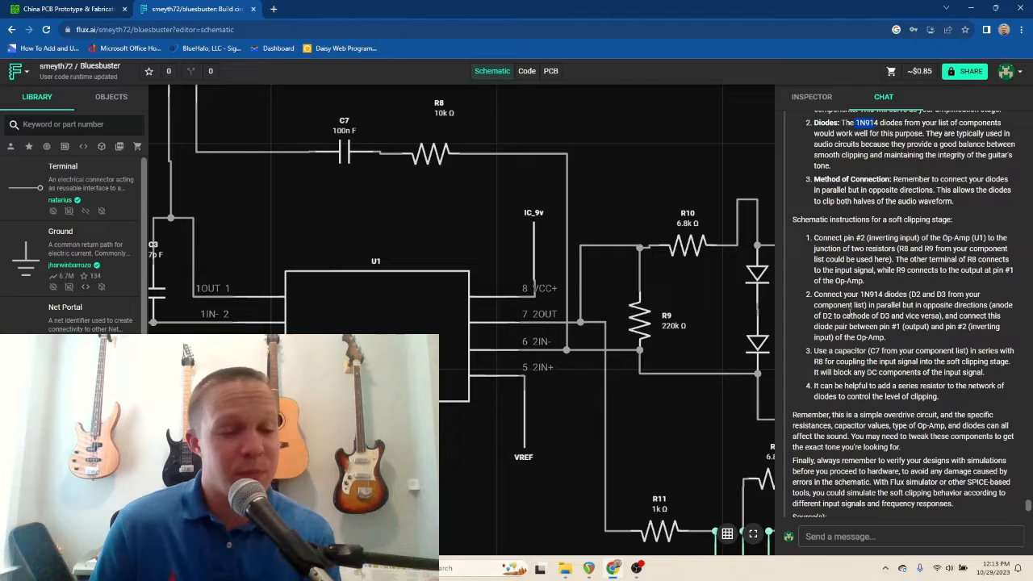
scroll(838, 302, "down", 3)
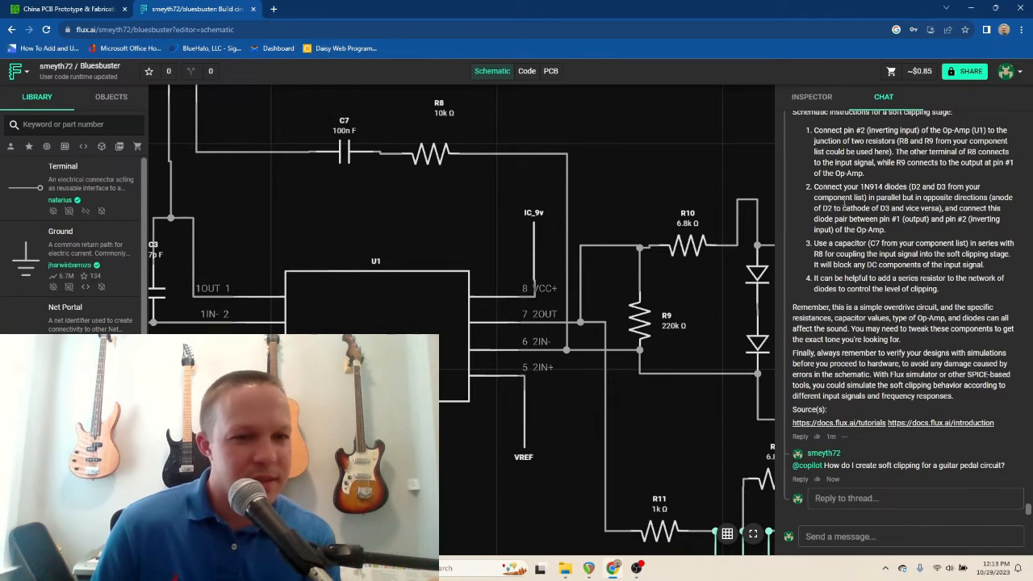
scroll(872, 169, "up", 2)
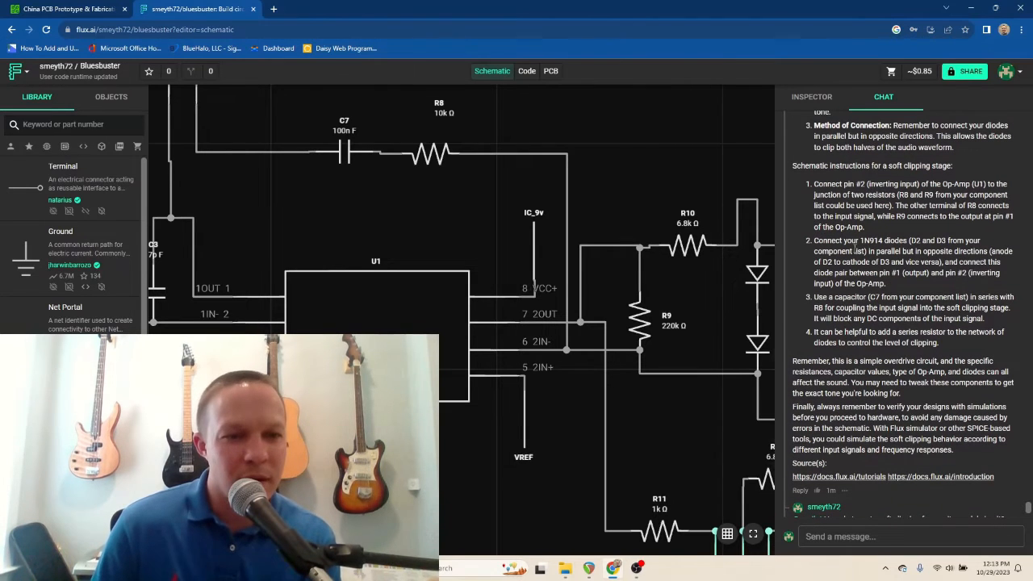
scroll(862, 277, "down", 2)
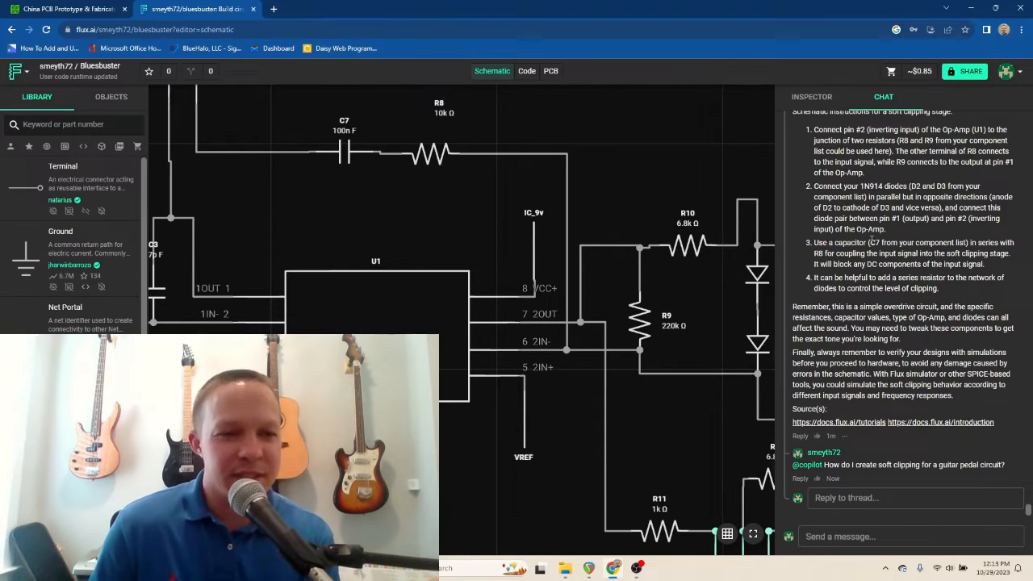
scroll(871, 238, "up", 3)
scroll(880, 259, "up", 2)
scroll(883, 262, "up", 3)
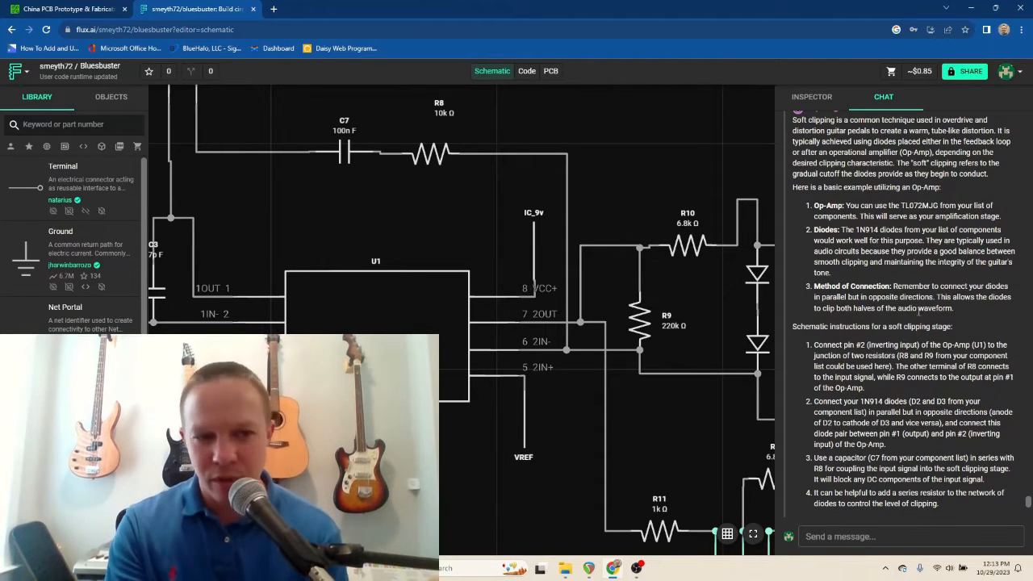
scroll(877, 241, "down", 1)
scroll(877, 240, "down", 3)
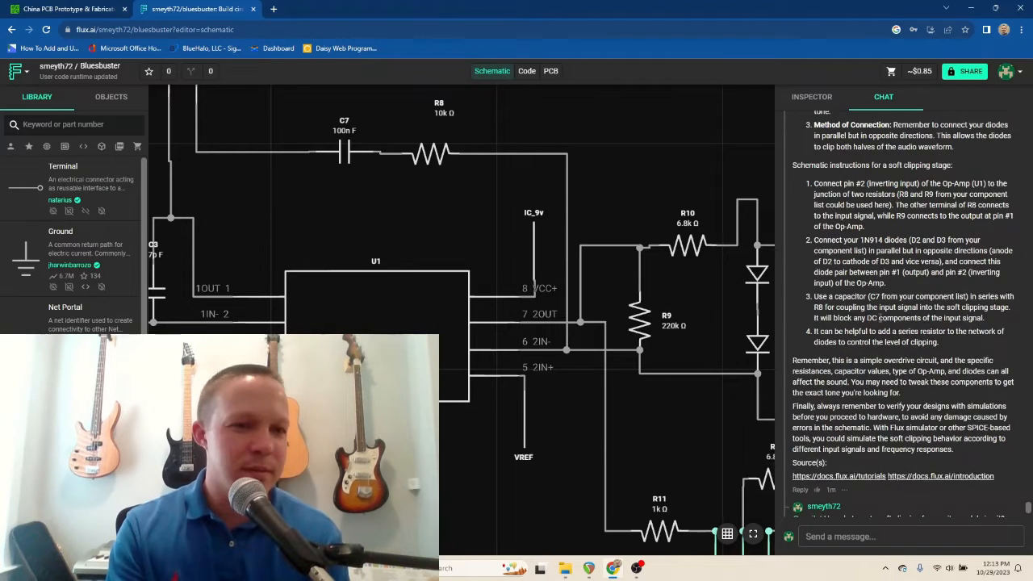
scroll(877, 241, "down", 2)
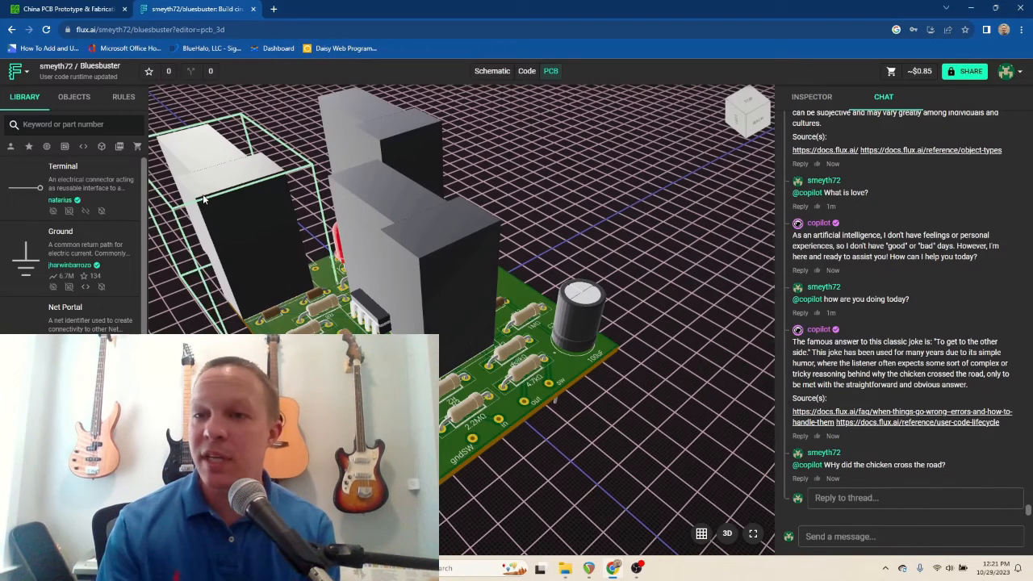
left_click(16, 71)
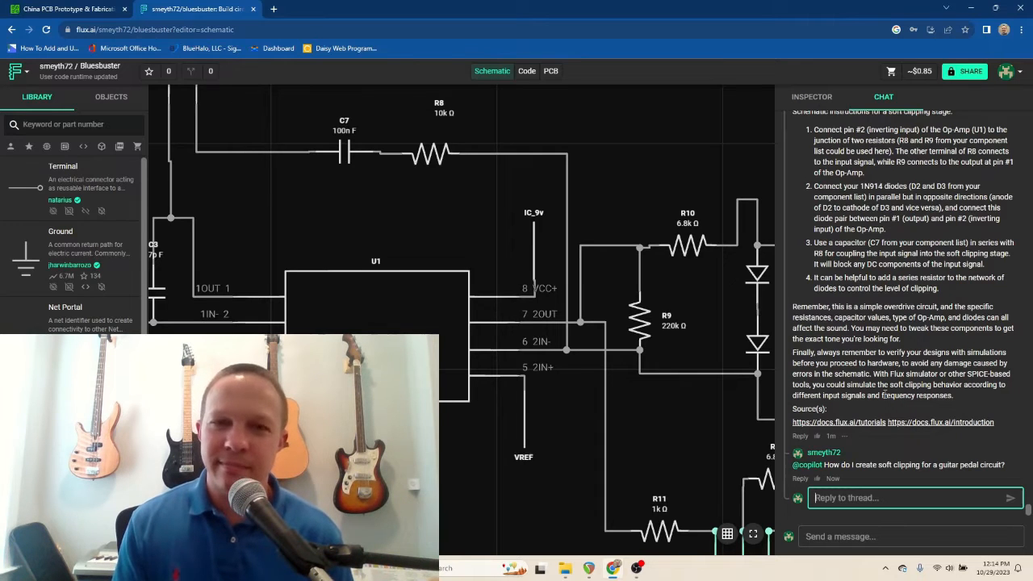
type("@")
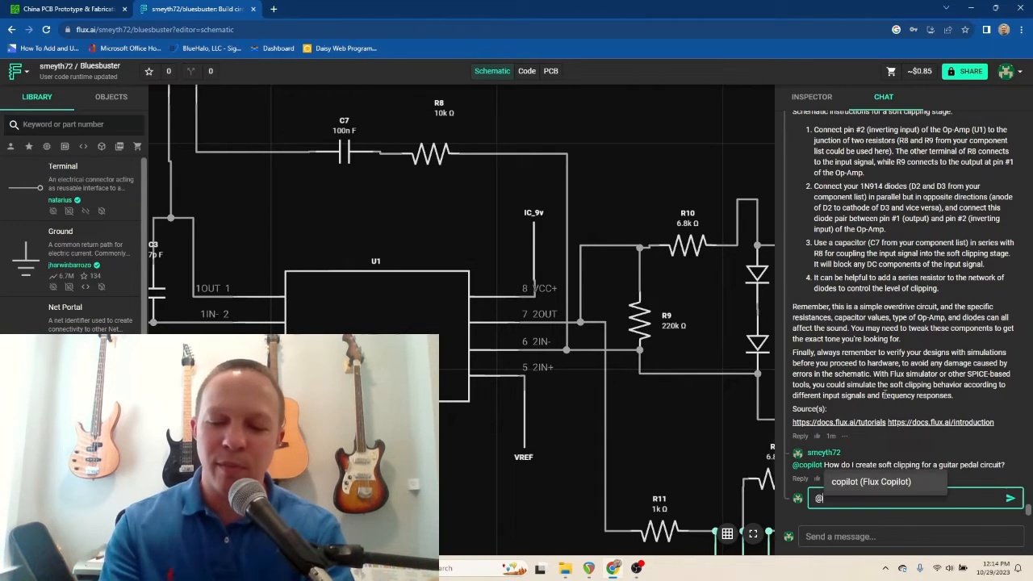
type("col")
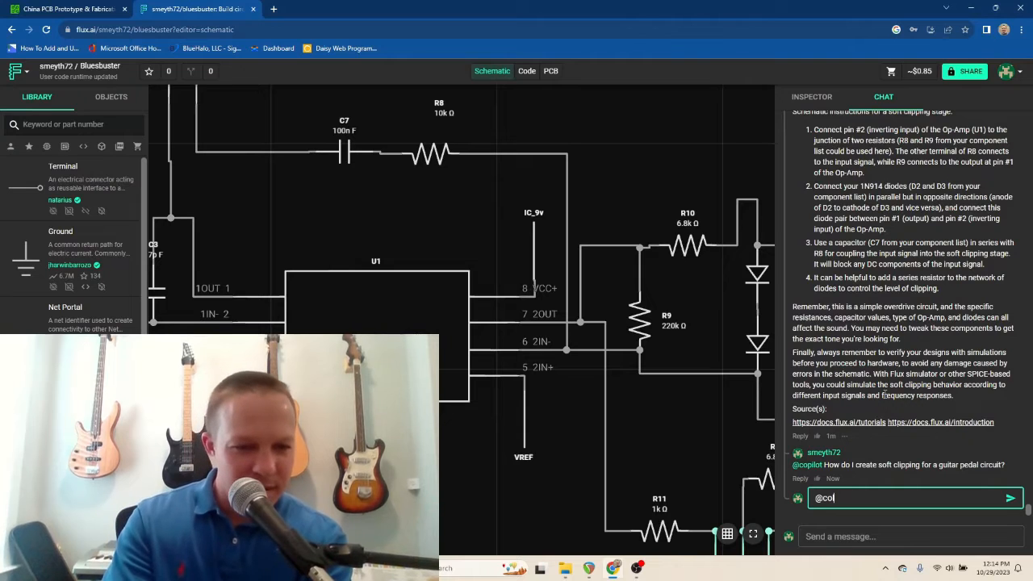
key("BackSpace")
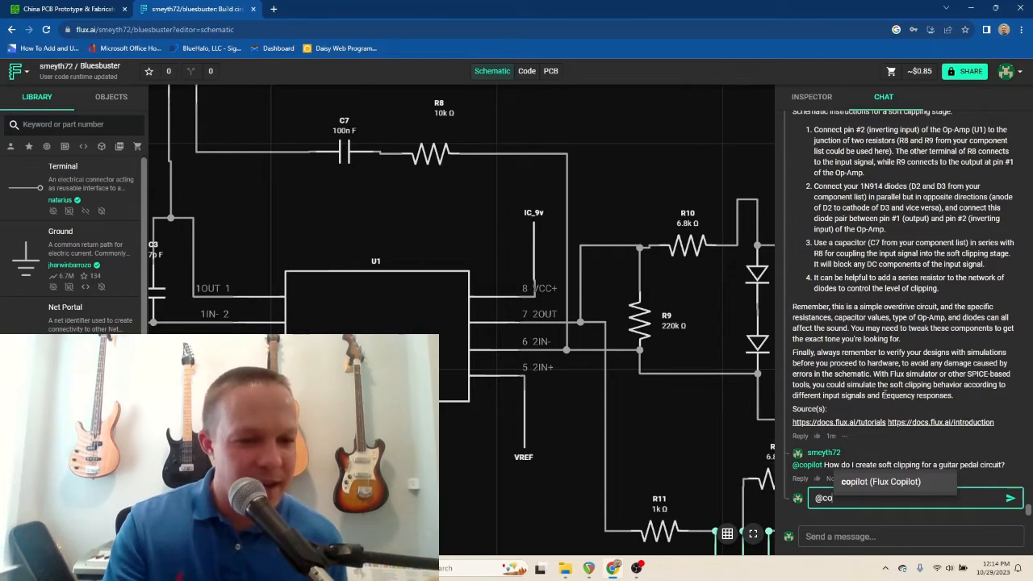
left_click(880, 481)
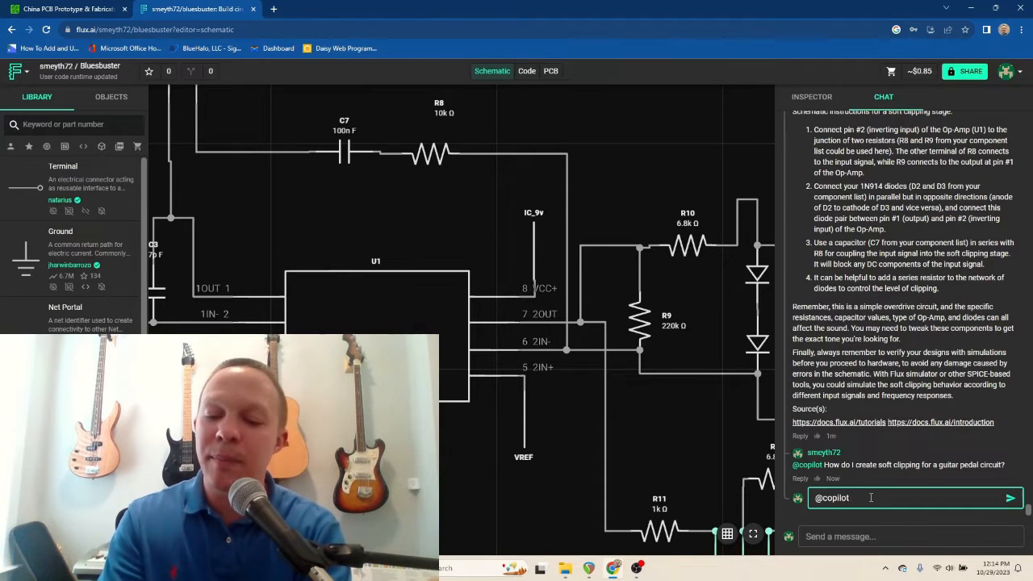
type("What is love")
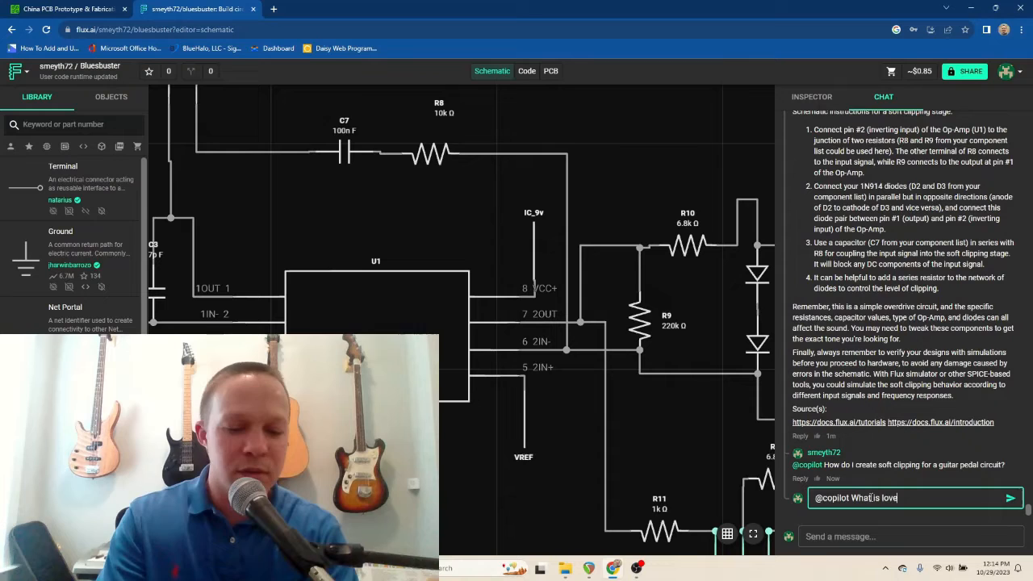
type("?")
key("Return")
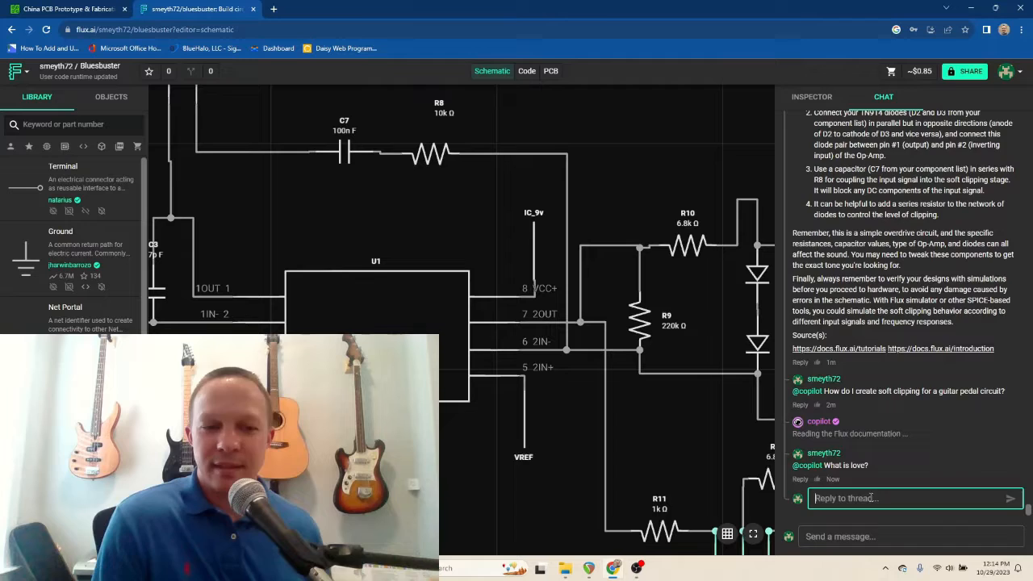
scroll(877, 363, "up", 3)
scroll(877, 403, "down", 3)
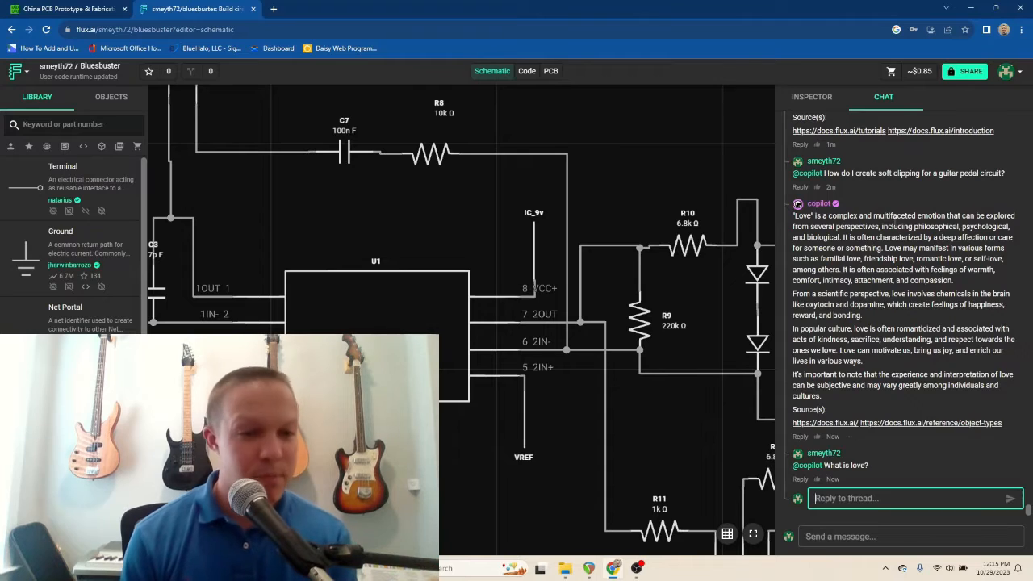
Highlight passages of Copilot's love answer, then focus the Reply to thread box.
left_click_drag(866, 227, 883, 280)
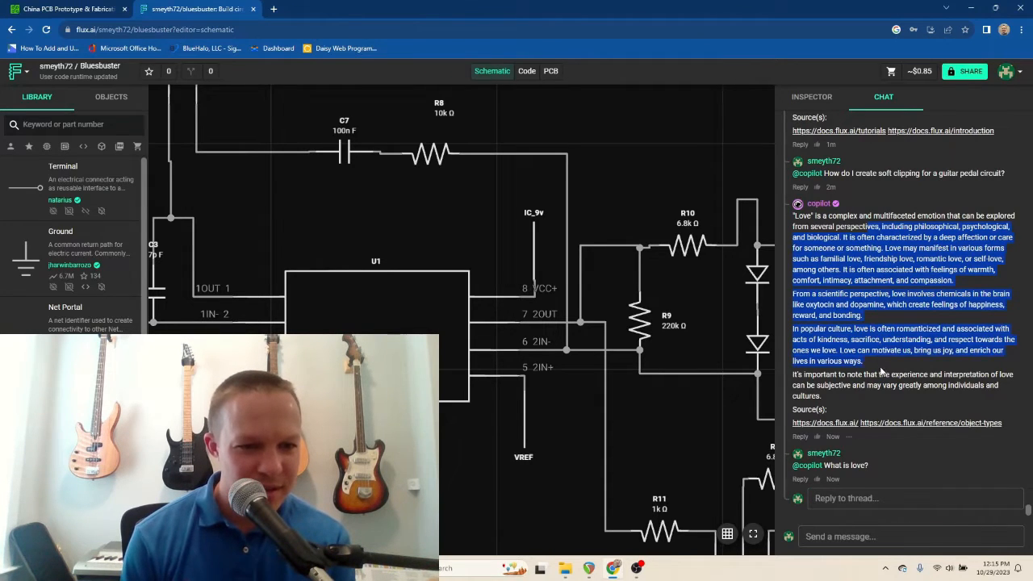
left_click(859, 247)
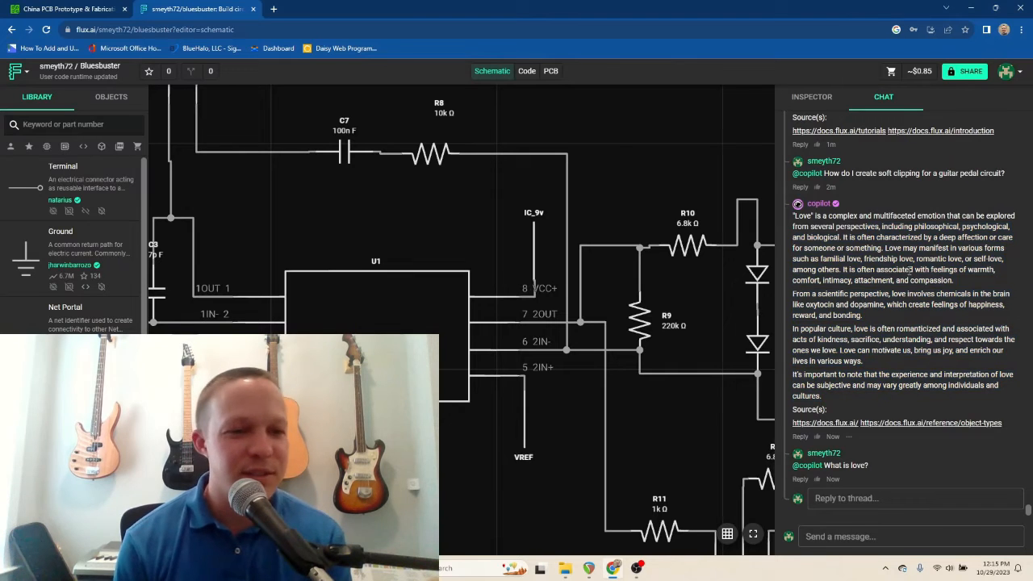
mouse_move(852, 237)
left_mouse_down()
mouse_move(884, 329)
mouse_move(878, 342)
left_mouse_up()
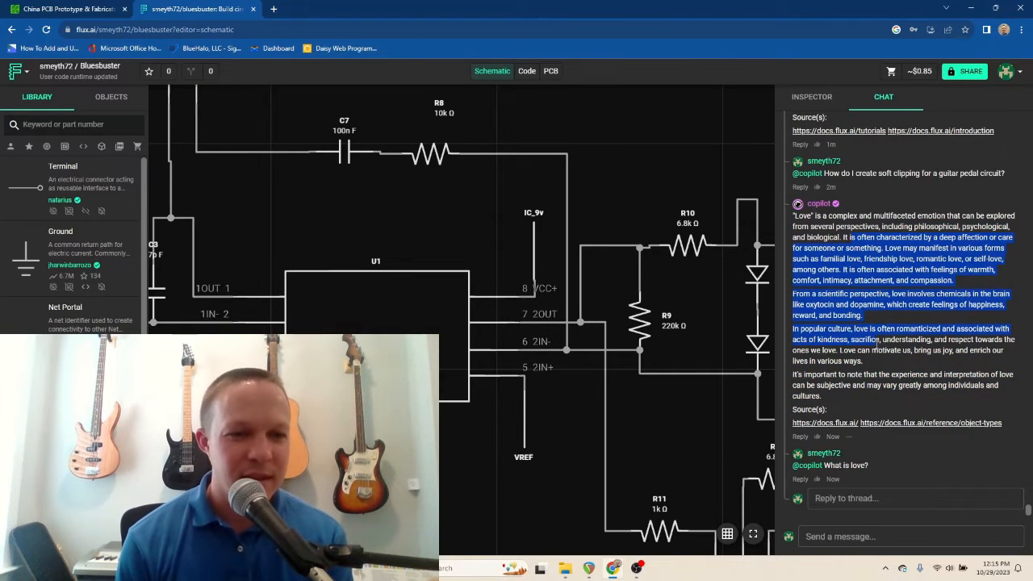
left_click(888, 339)
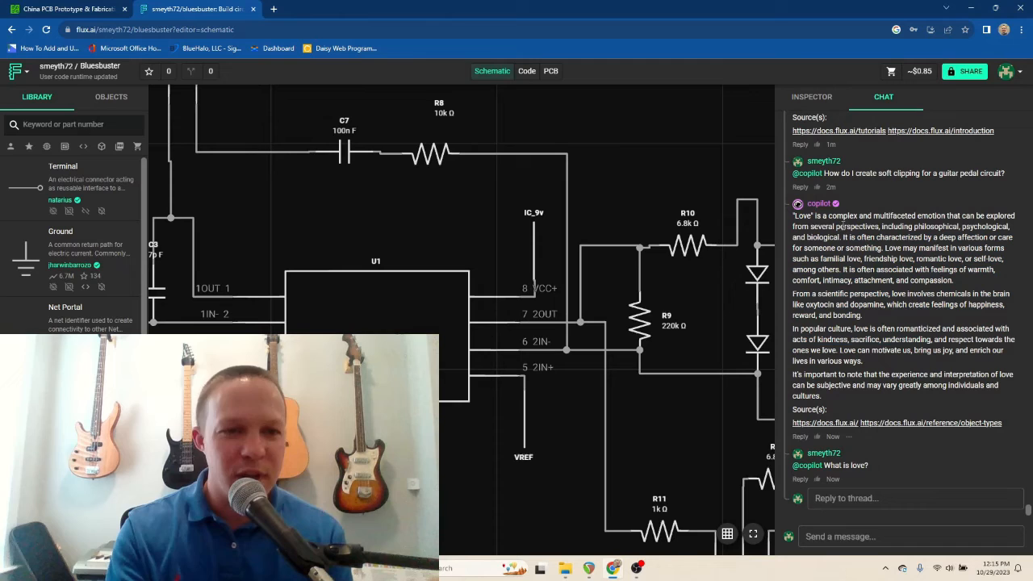
left_click(844, 498)
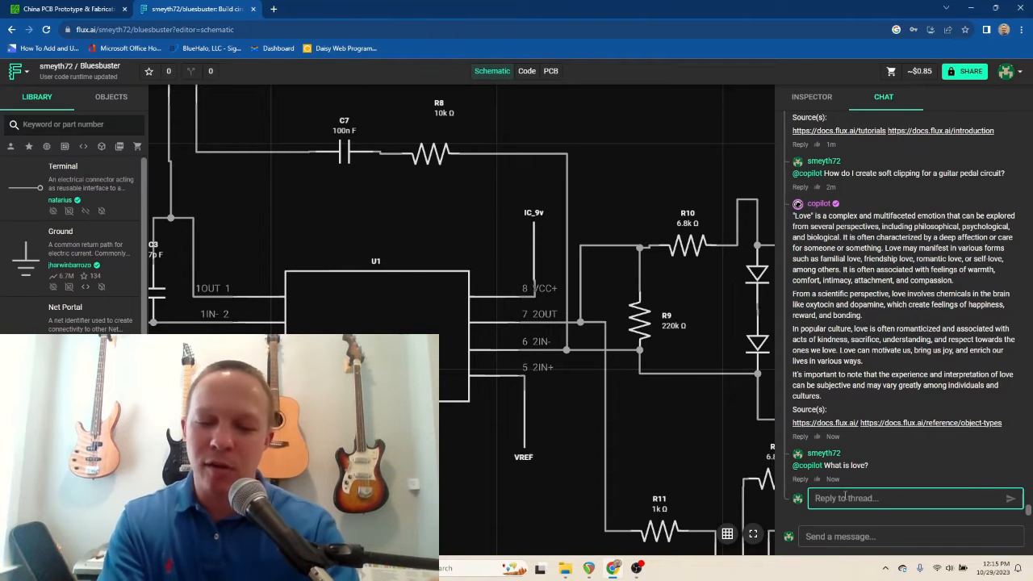
type("@copilot how are you do")
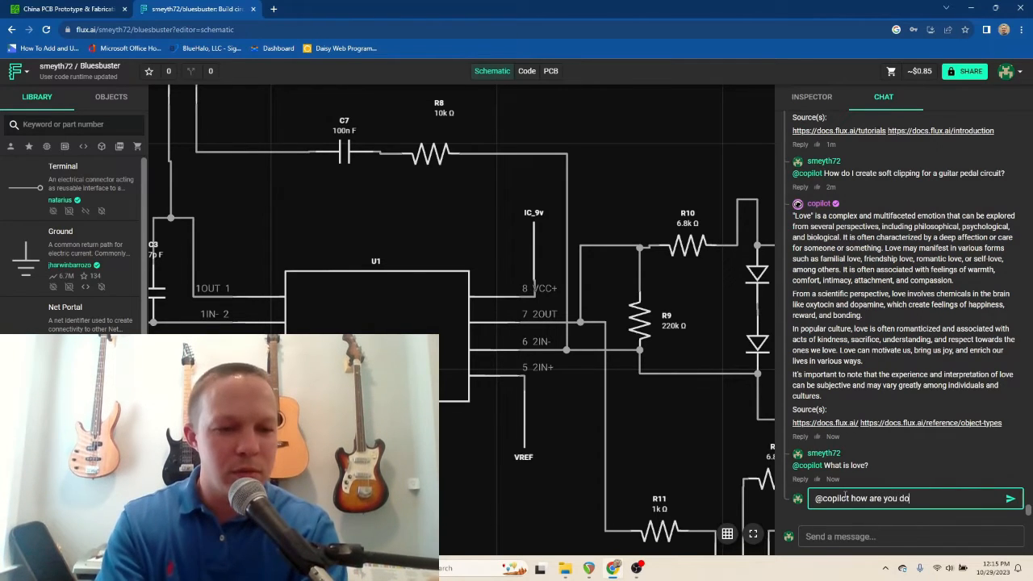
type("today?")
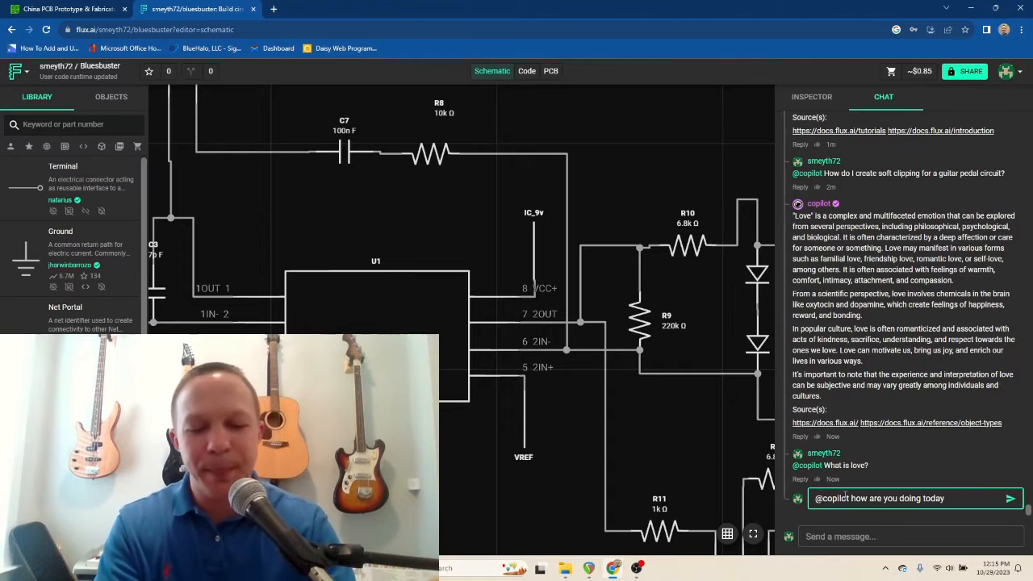
key("Return")
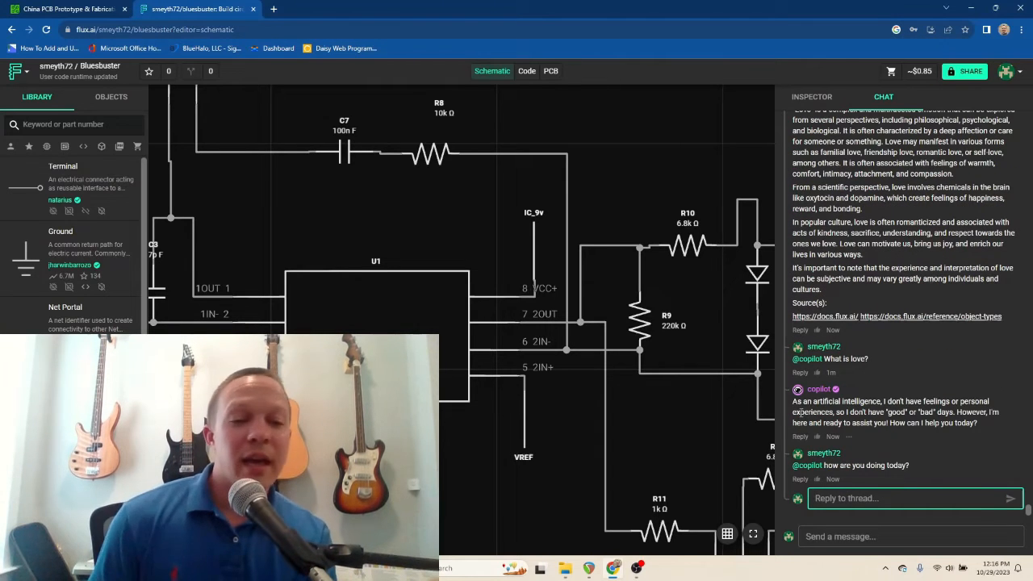